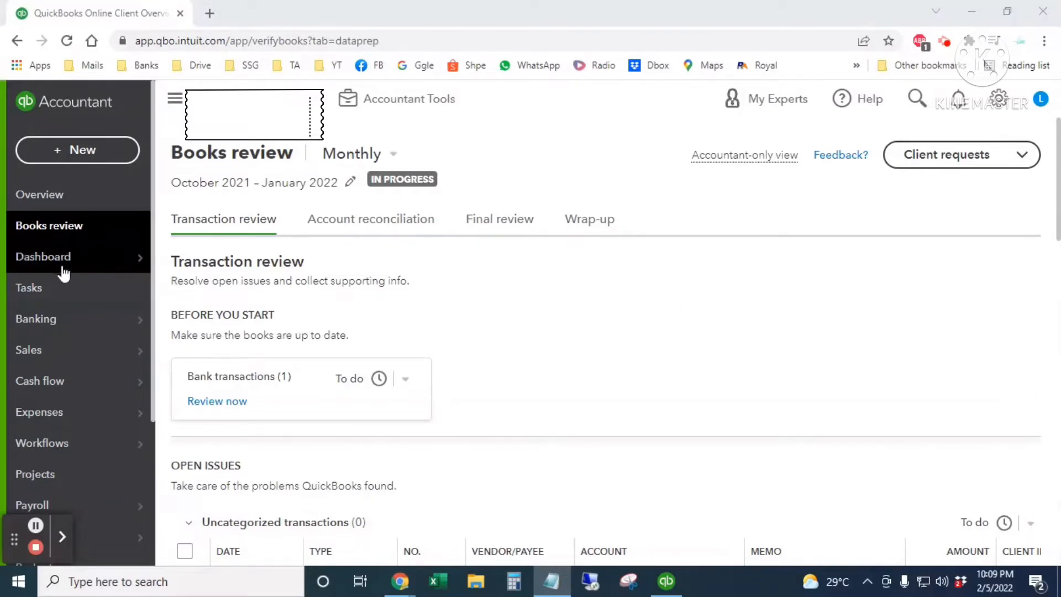
- Open the products and services list and search it for "boun"
{"action": "mouse_move", "coordinate": [57, 356]}
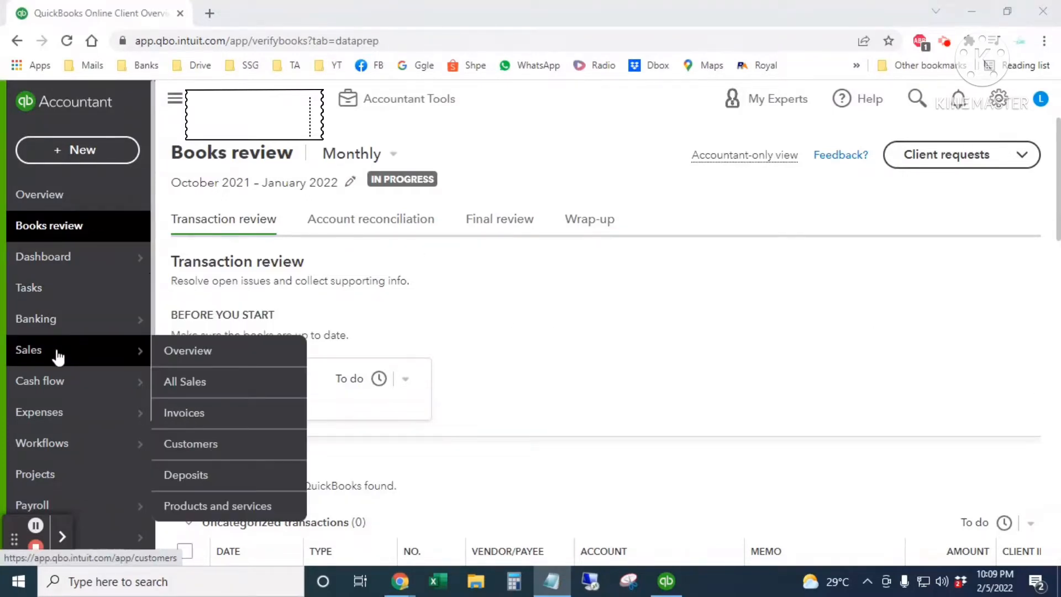
{"action": "left_click", "coordinate": [237, 514]}
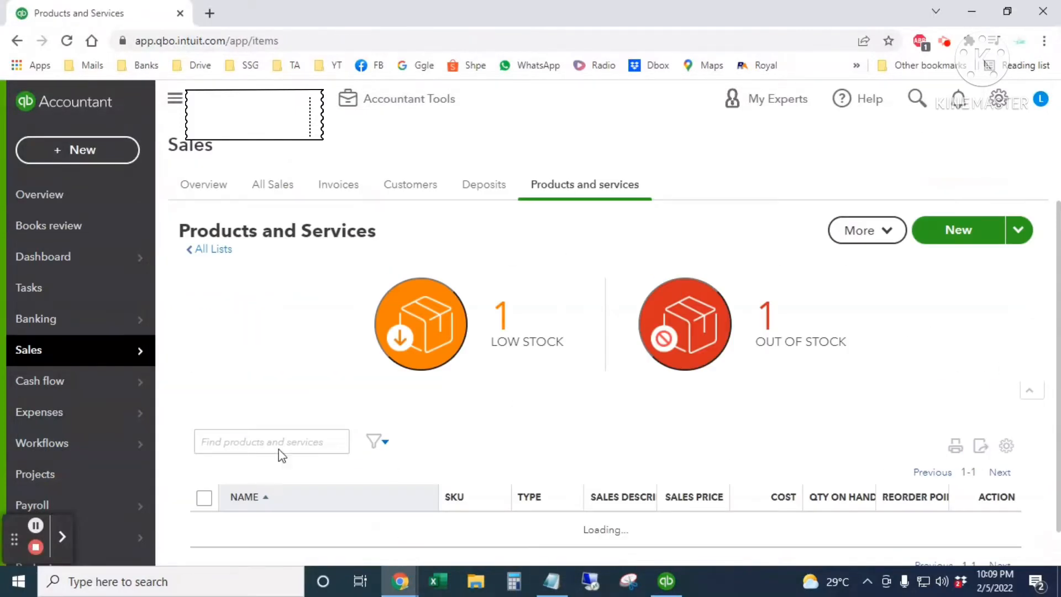
{"action": "scroll", "coordinate": [285, 376], "scroll_direction": "down", "scroll_amount": 1}
{"action": "scroll", "coordinate": [285, 381], "scroll_direction": "down", "scroll_amount": 2}
{"action": "left_click", "coordinate": [296, 285]}
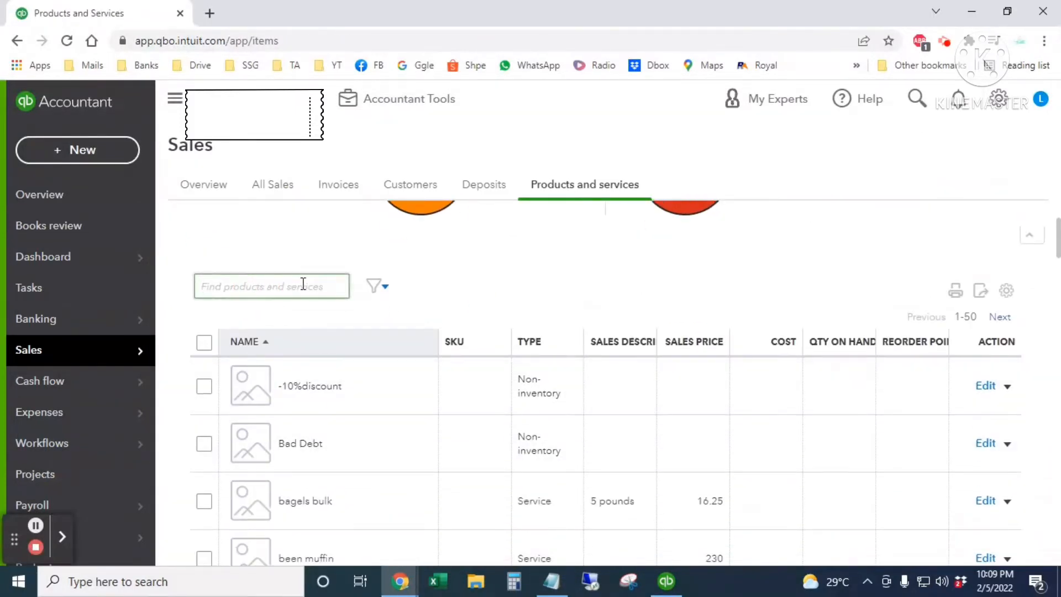
{"action": "type", "text": "bouc"}
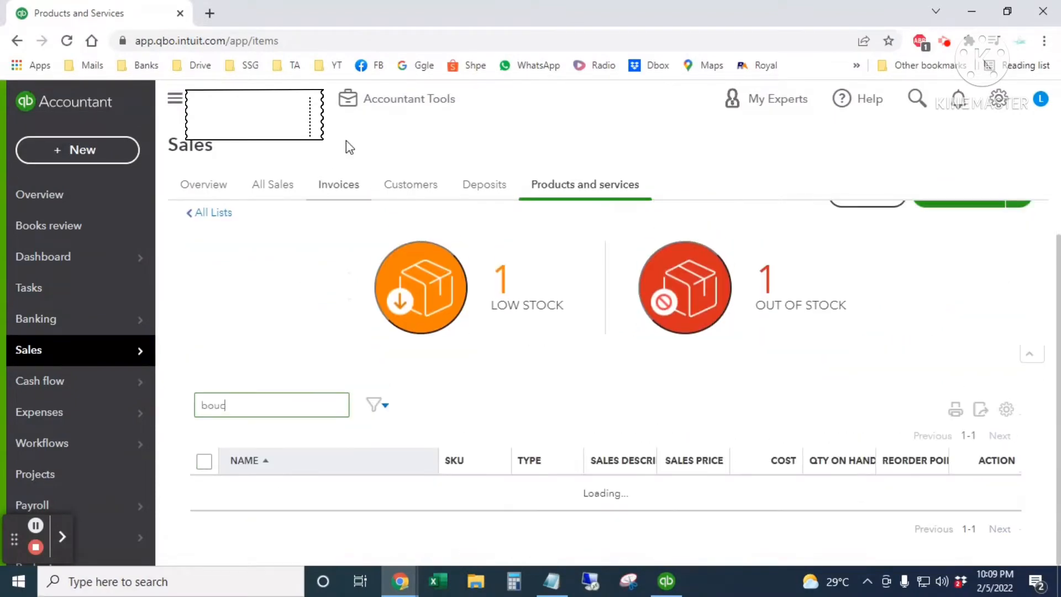
{"action": "key", "text": "BackSpace"}
{"action": "type", "text": "n"}
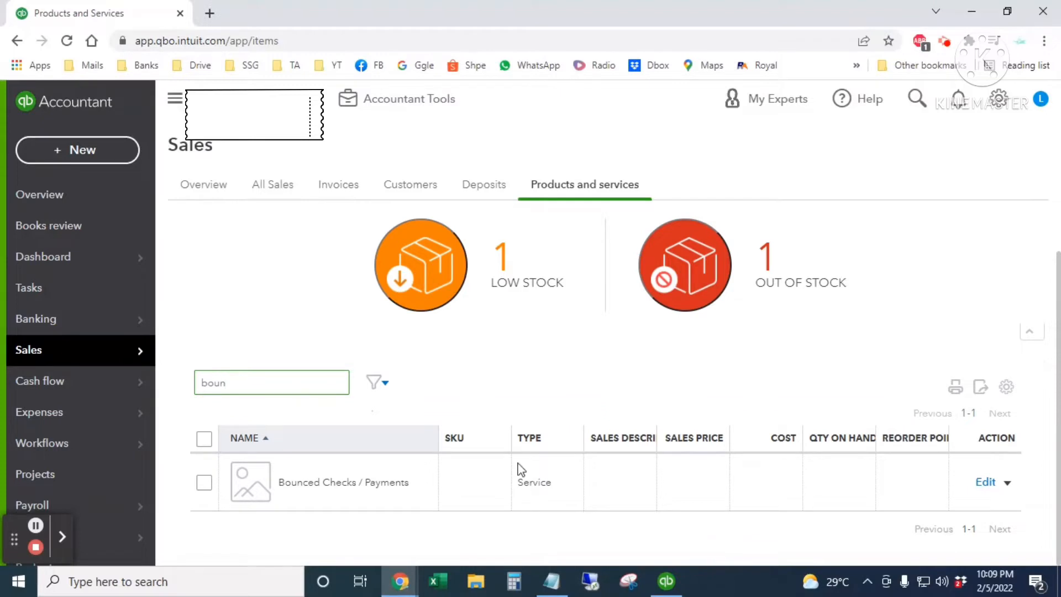
- Open the Bounced Checks / Payments service for editing, review its name and income account, and save it
{"action": "left_click", "coordinate": [987, 484]}
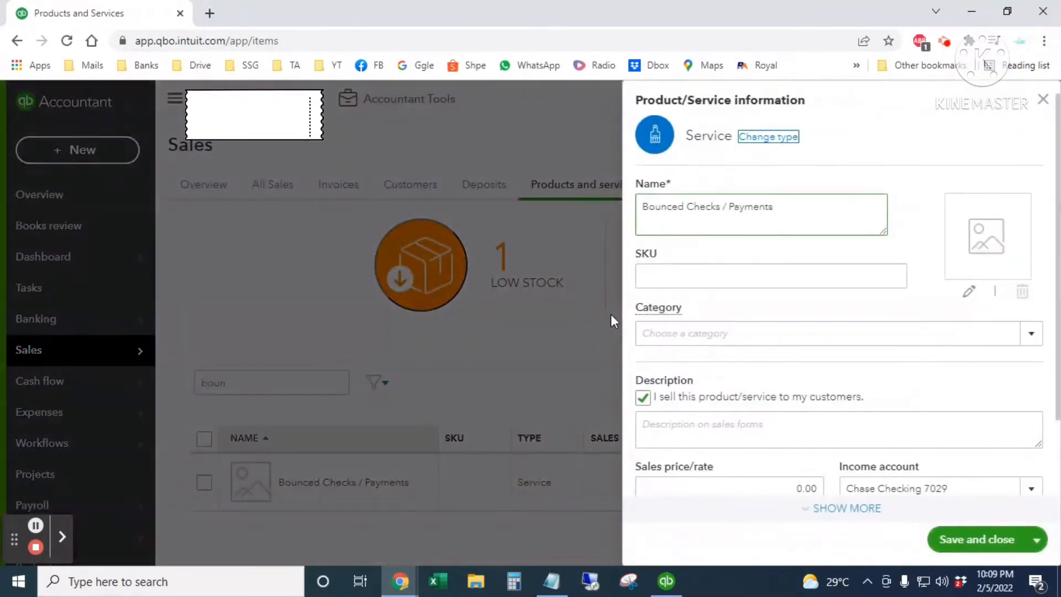
{"action": "left_click_drag", "start_coordinate": [779, 209], "coordinate": [644, 221]}
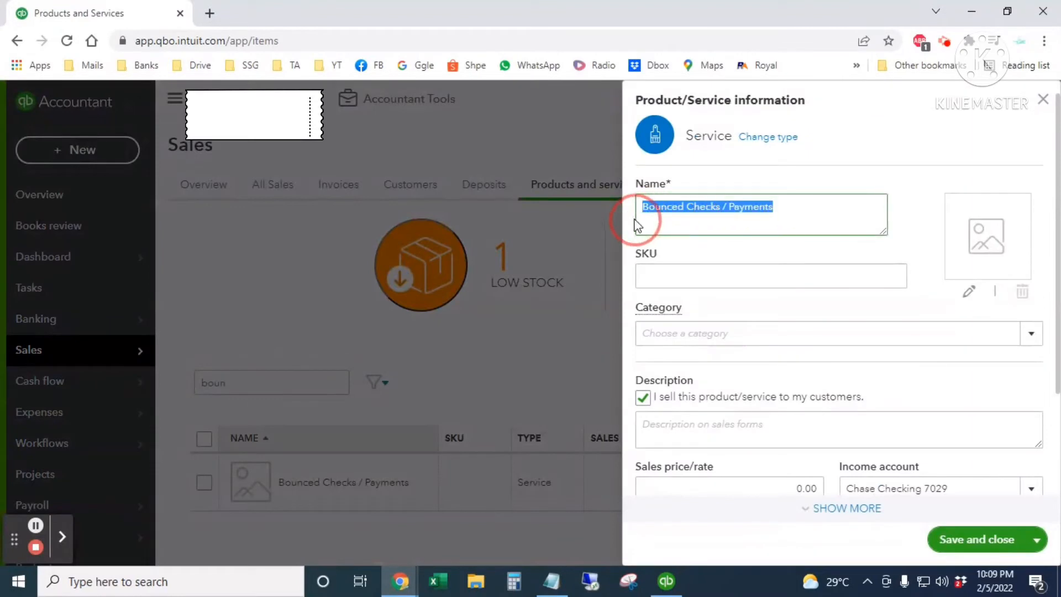
{"action": "scroll", "coordinate": [741, 339], "scroll_direction": "down", "scroll_amount": 3}
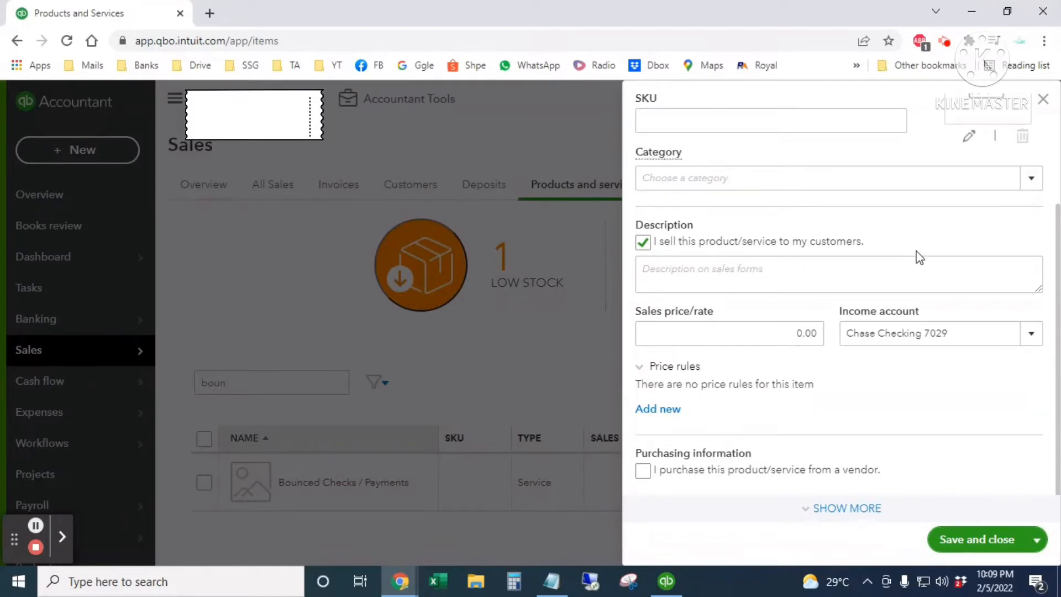
{"action": "left_click_drag", "start_coordinate": [969, 338], "coordinate": [844, 351]}
{"action": "left_click", "coordinate": [981, 339]}
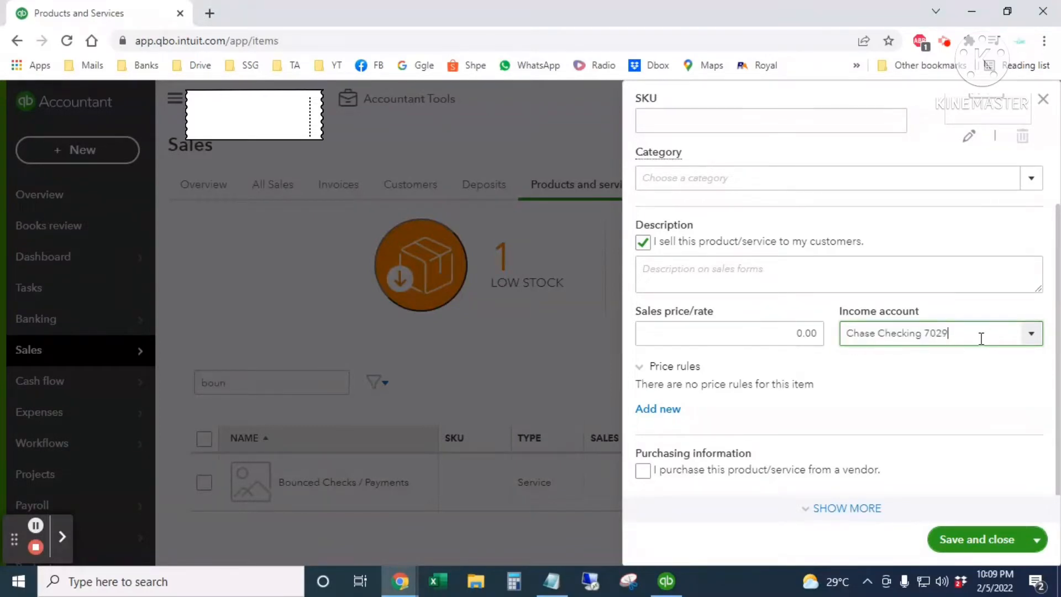
{"action": "left_click", "coordinate": [965, 546]}
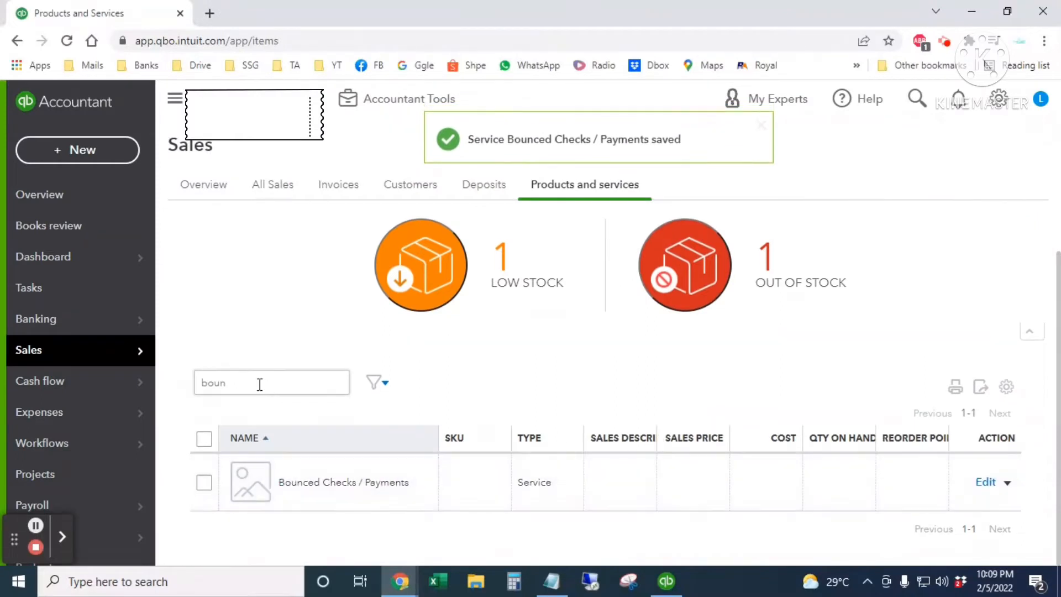
- Replace the search term in the products and services list with "bank"
{"action": "left_click_drag", "start_coordinate": [260, 384], "coordinate": [176, 380]}
{"action": "type", "text": "bank"}
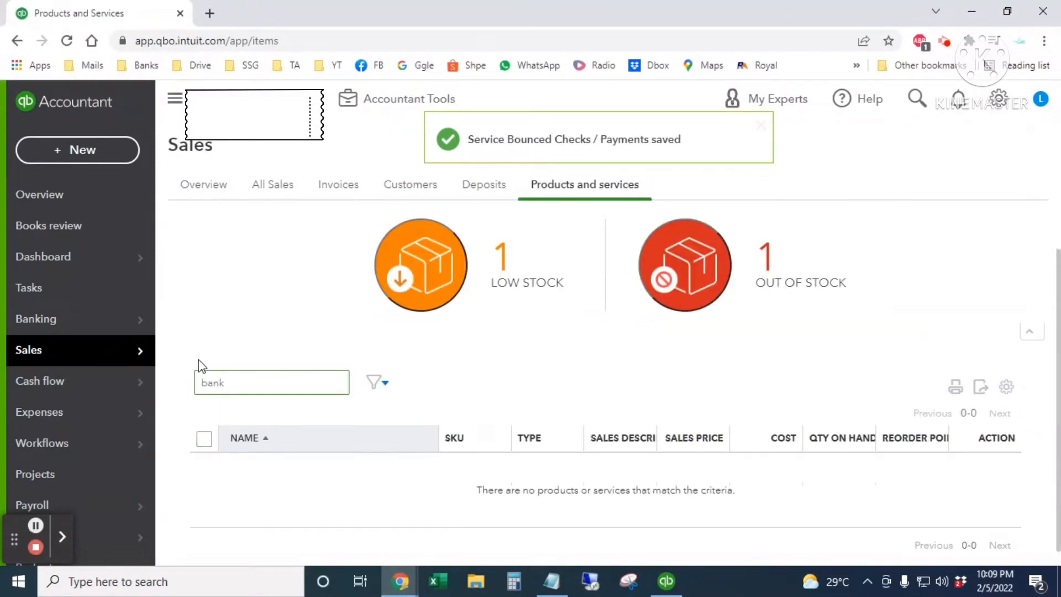
{"action": "scroll", "coordinate": [461, 450], "scroll_direction": "down", "scroll_amount": 1}
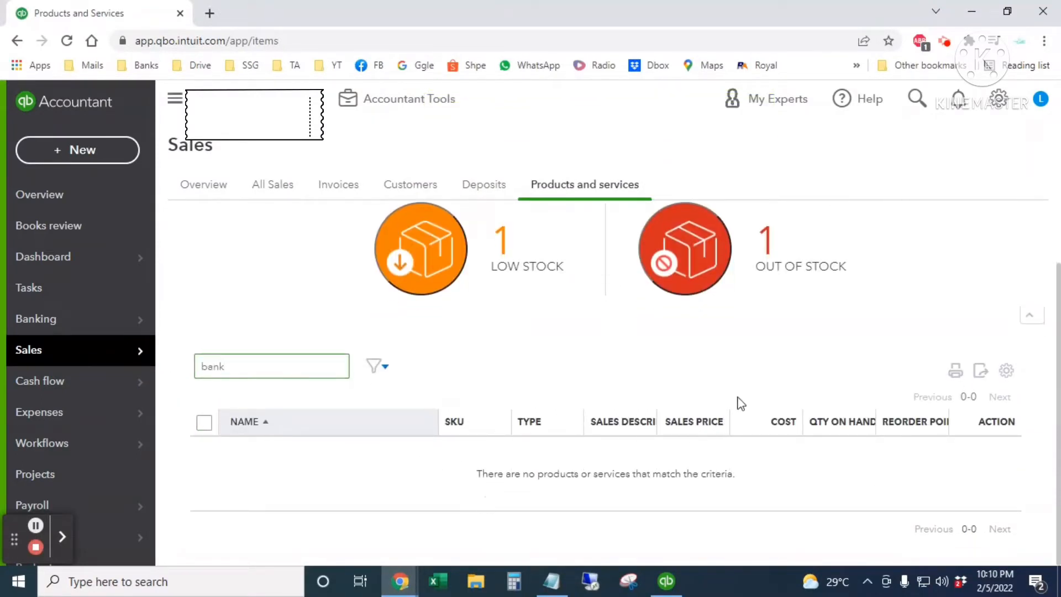
- Start a new item of type Service and name it Bank Service Charges
{"action": "scroll", "coordinate": [919, 374], "scroll_direction": "up", "scroll_amount": 2}
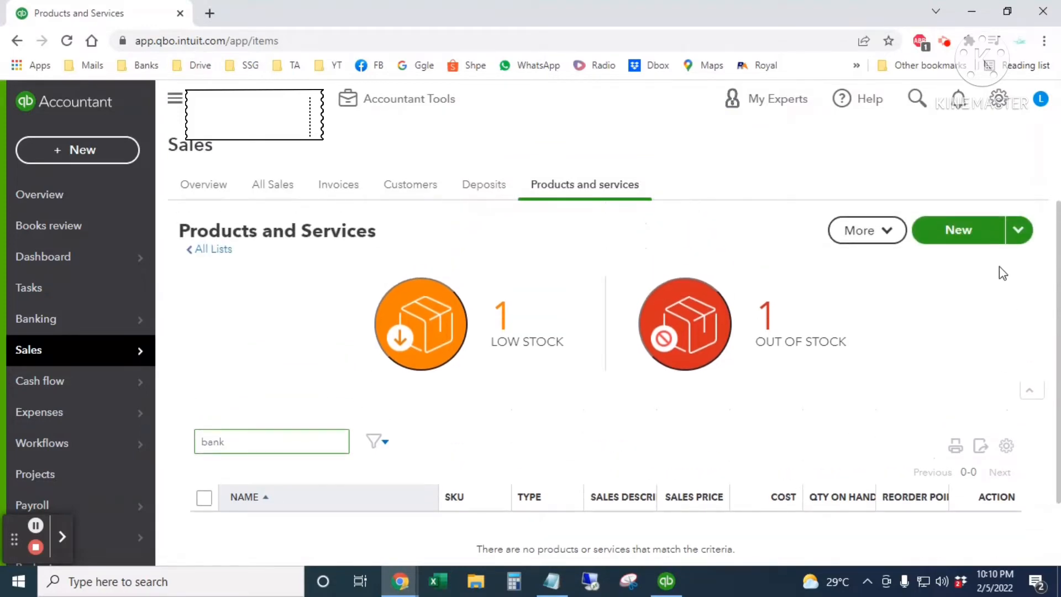
{"action": "left_click", "coordinate": [964, 235]}
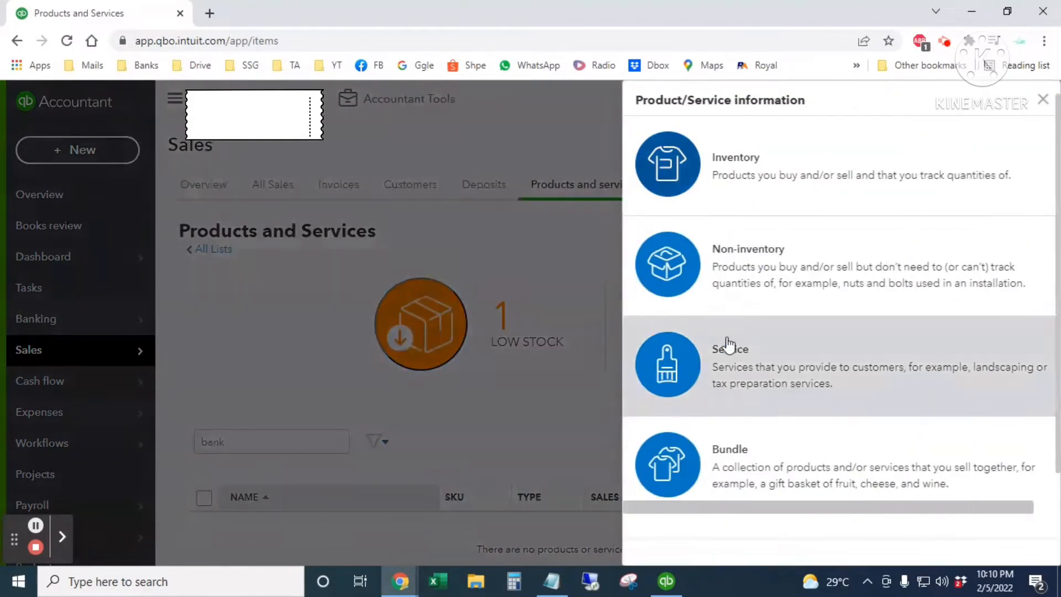
{"action": "left_click", "coordinate": [801, 381]}
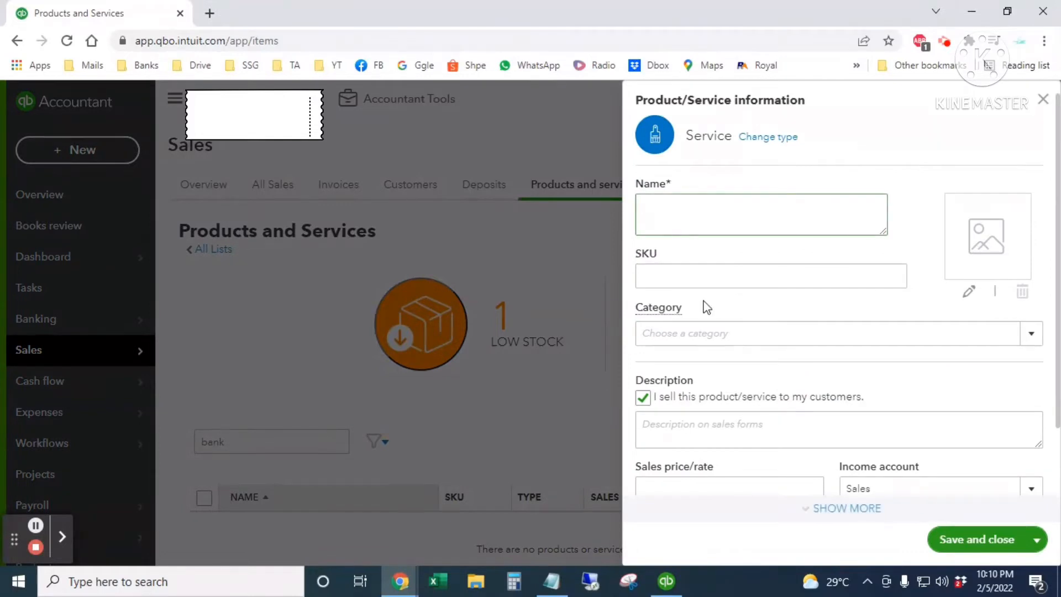
{"action": "type", "text": "Bank Service Charges"}
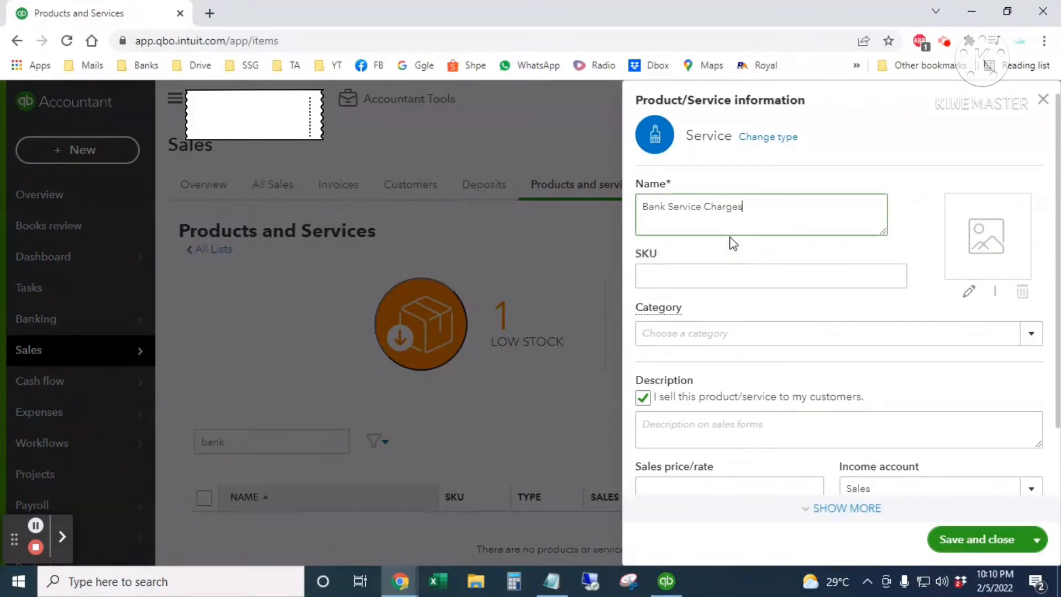
- Assign the Bank Charges & Fees income account to the new service and save it
{"action": "left_click", "coordinate": [845, 489]}
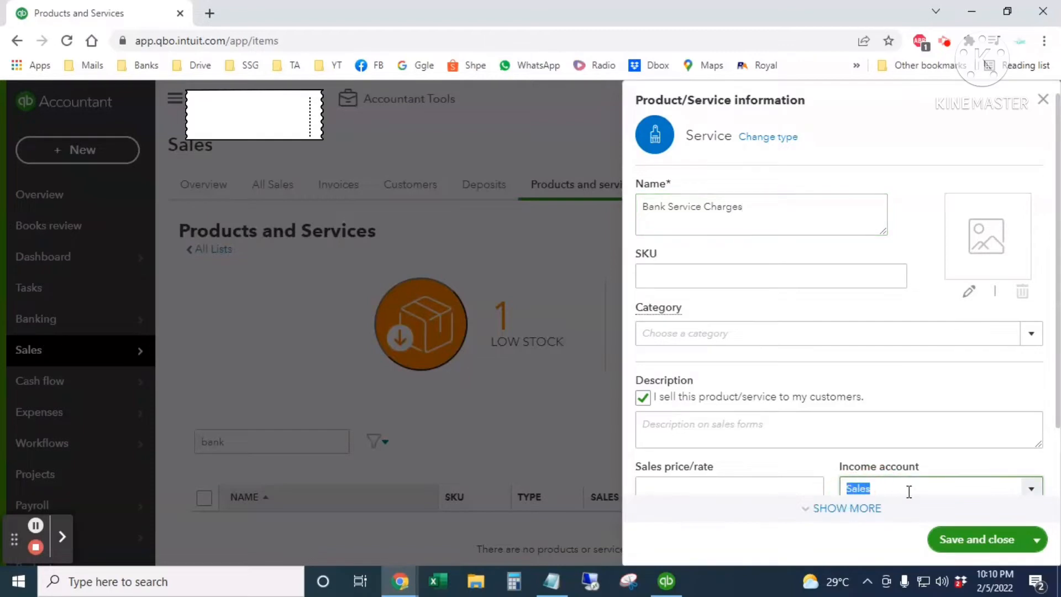
{"action": "type", "text": "bank"}
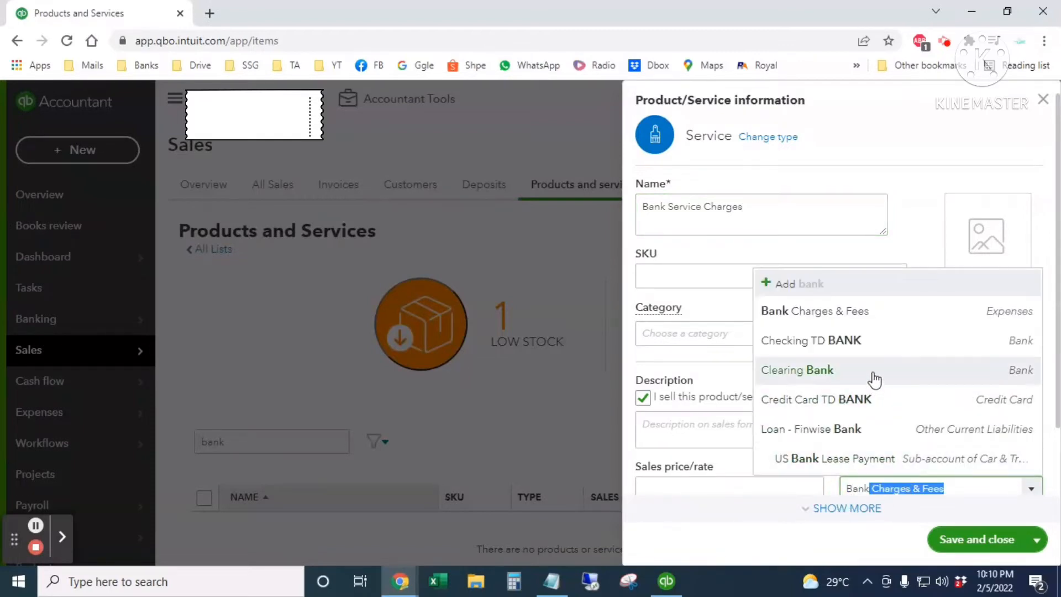
{"action": "left_click", "coordinate": [881, 319]}
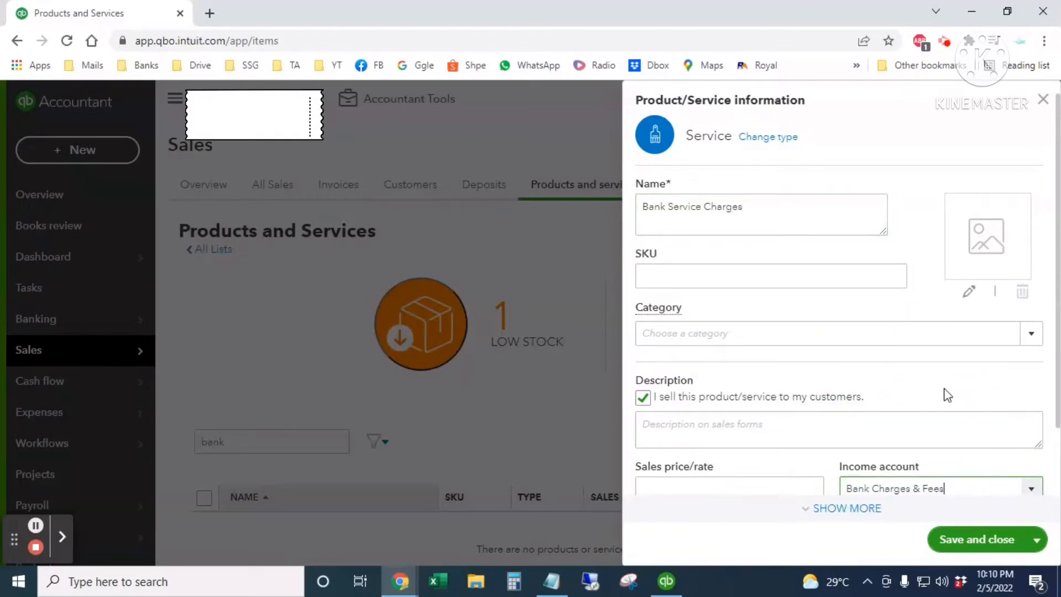
{"action": "scroll", "coordinate": [995, 508], "scroll_direction": "down", "scroll_amount": 2}
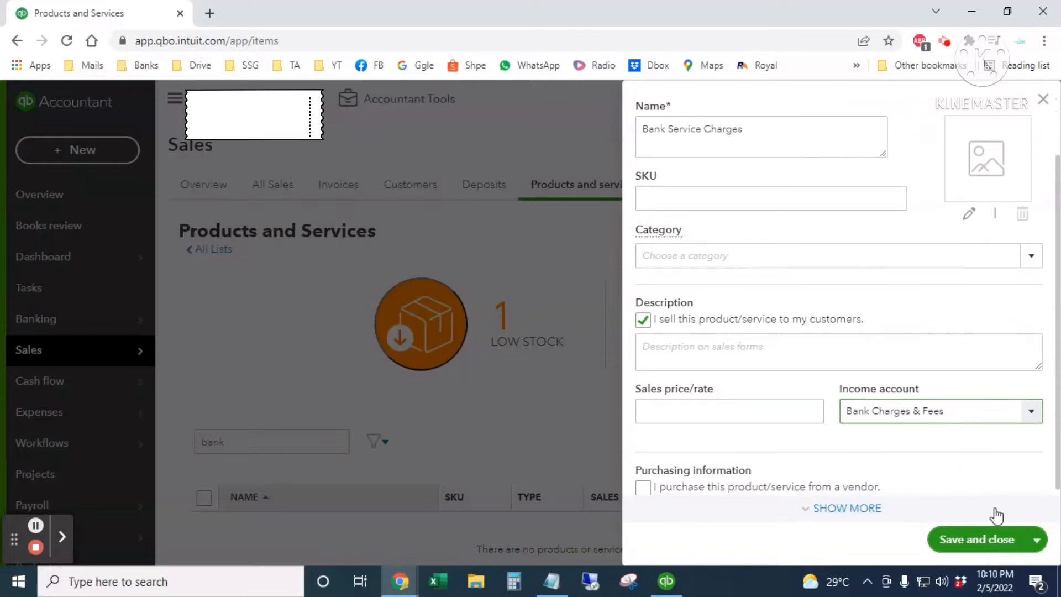
{"action": "left_click", "coordinate": [975, 541]}
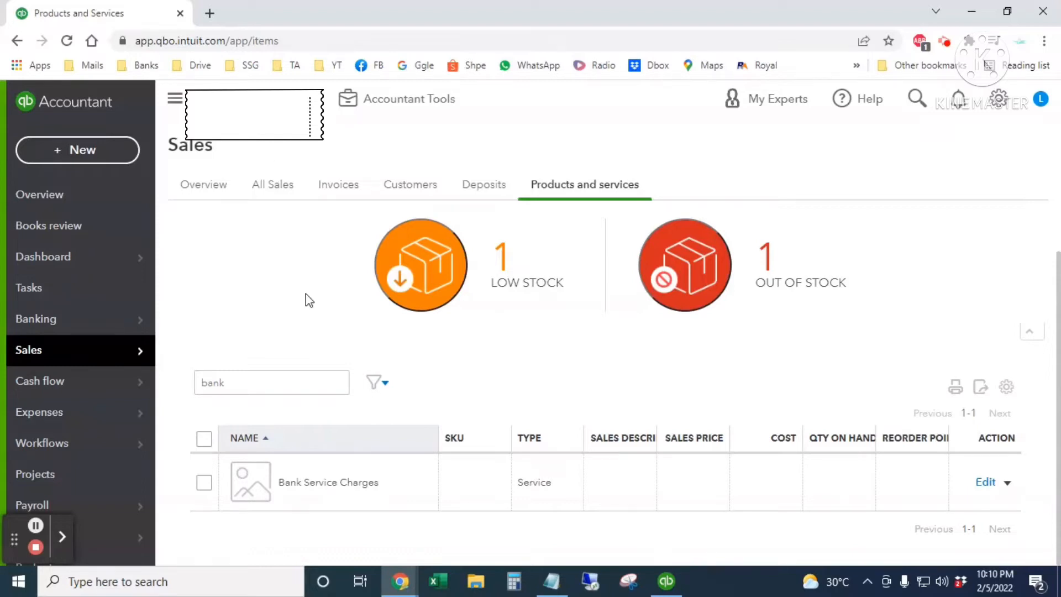
- Open the customer record for 160 Penn and bring up its transaction list
{"action": "left_click", "coordinate": [414, 190]}
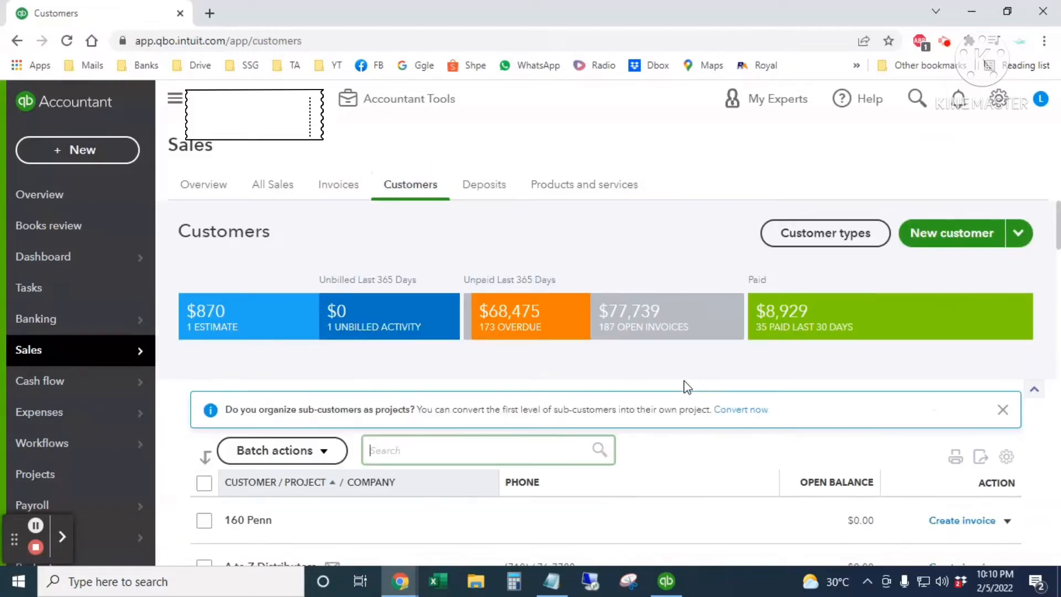
{"action": "scroll", "coordinate": [693, 376], "scroll_direction": "down", "scroll_amount": 1}
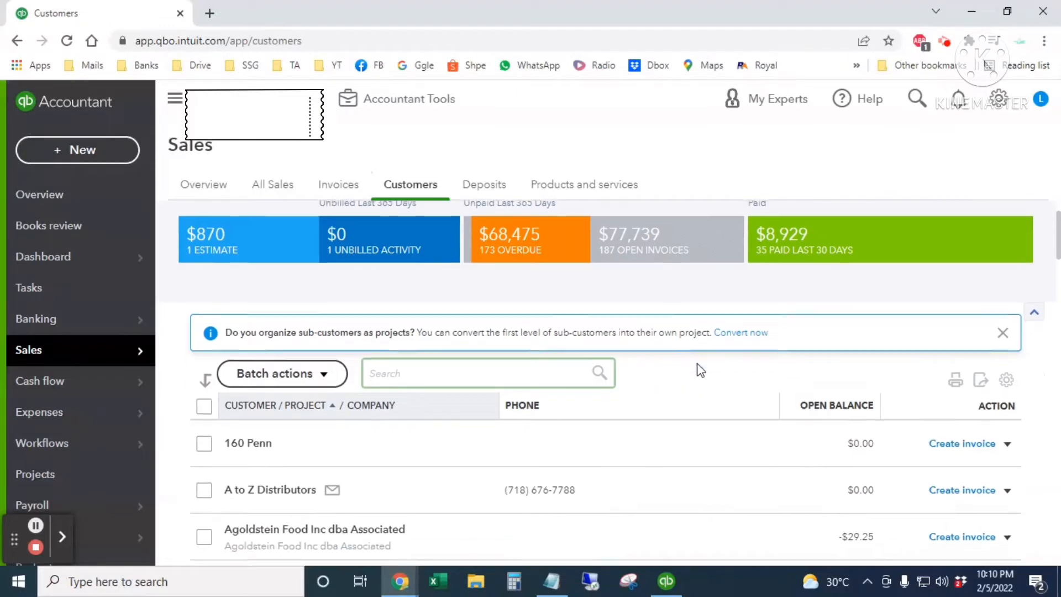
{"action": "left_click", "coordinate": [257, 445]}
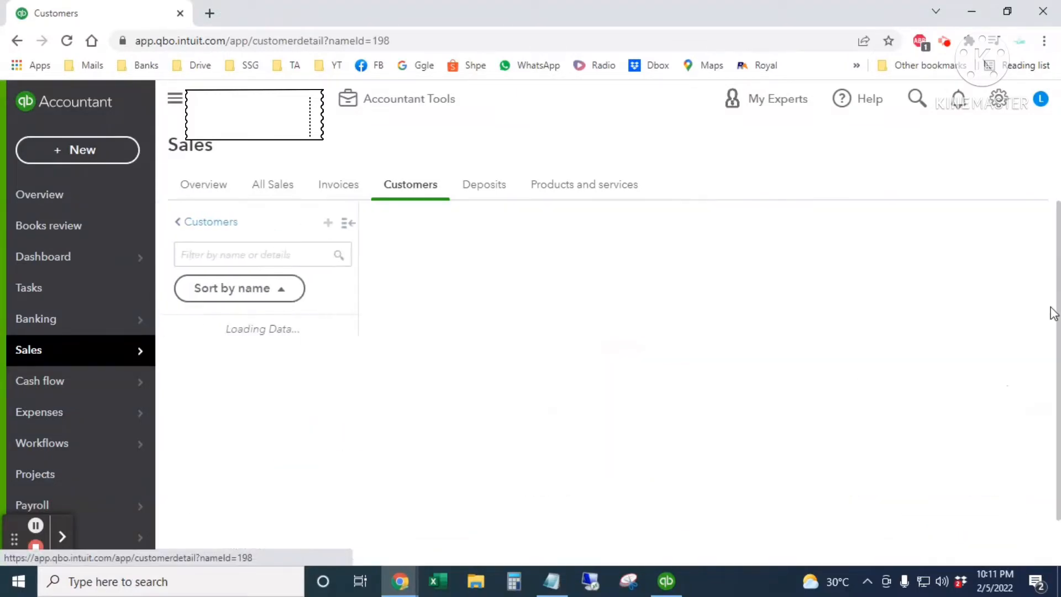
{"action": "scroll", "coordinate": [780, 331], "scroll_direction": "down", "scroll_amount": 1}
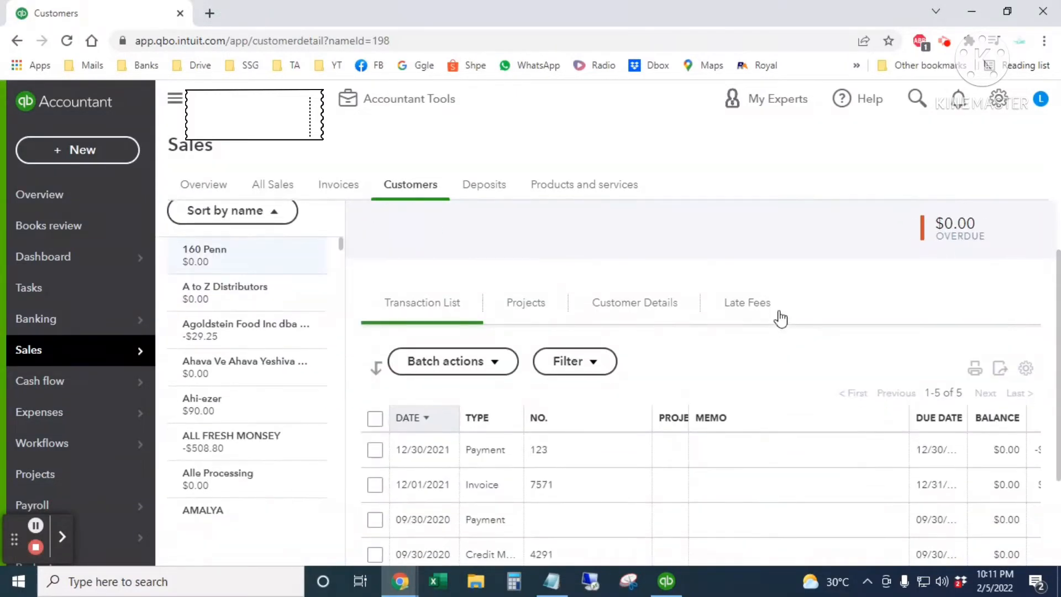
- Review the customer's payment dated 12/30/2021 and the invoice dated 12/01/2021, closing each one without changes
{"action": "left_click", "coordinate": [487, 456]}
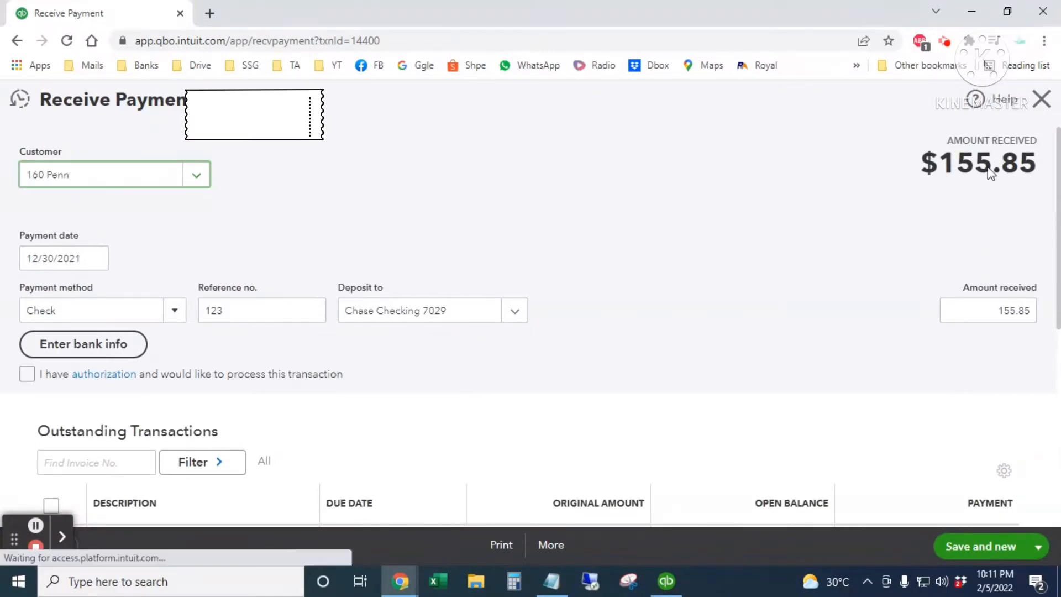
{"action": "left_click", "coordinate": [1042, 100]}
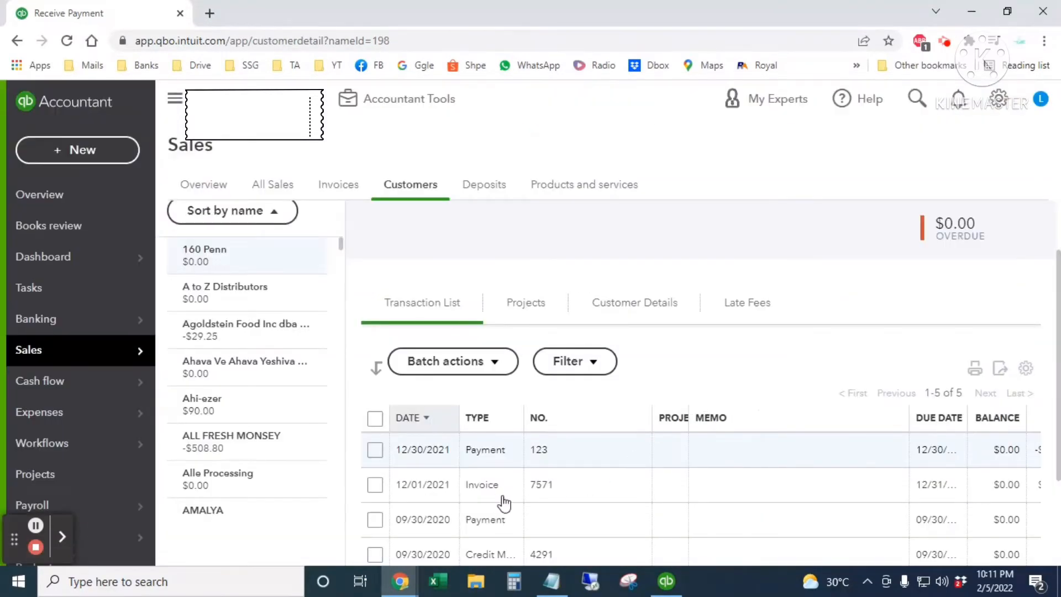
{"action": "left_click", "coordinate": [480, 492]}
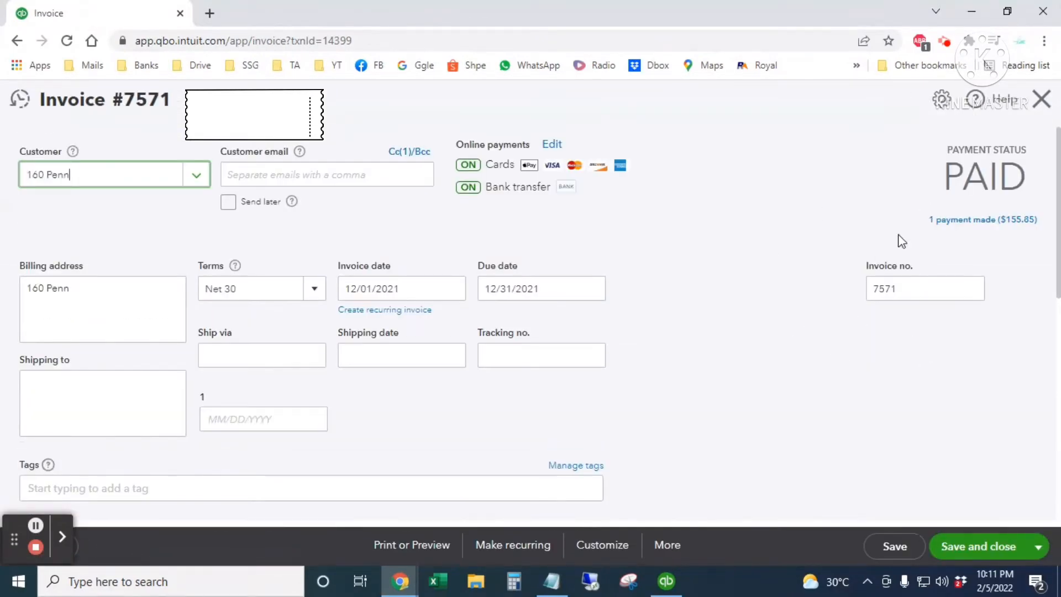
{"action": "left_click", "coordinate": [1039, 105]}
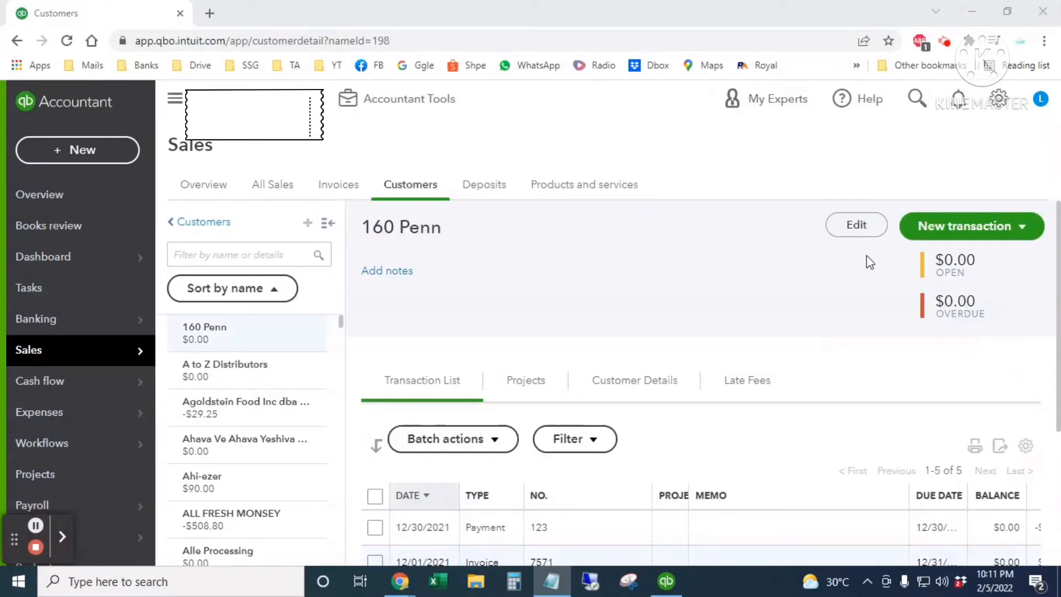
- Start a new invoice for 160 Penn and set its invoice date to 01/03/2022
{"action": "left_click", "coordinate": [995, 232]}
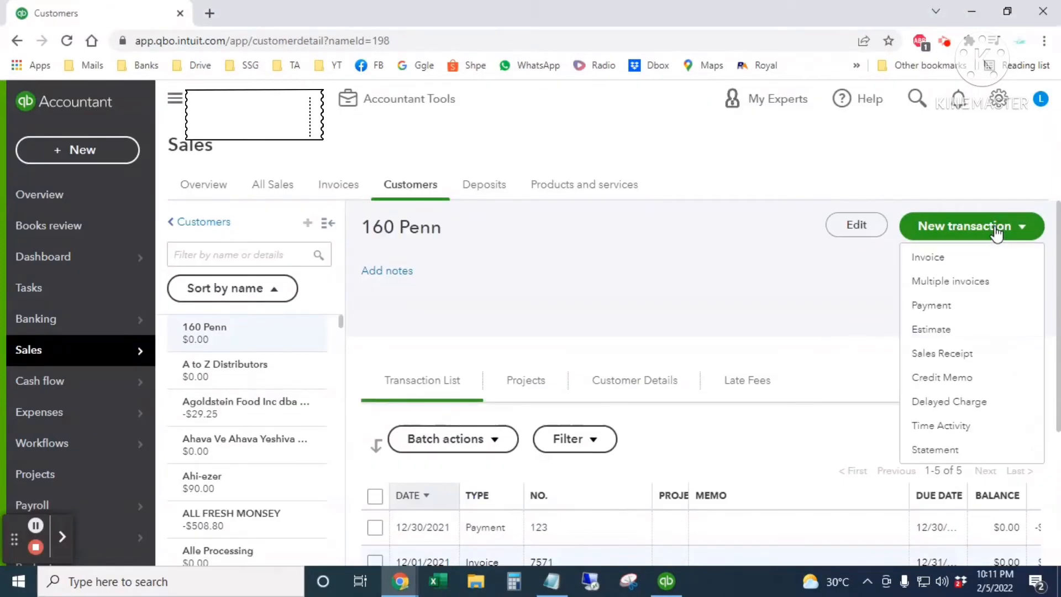
{"action": "left_click", "coordinate": [947, 258]}
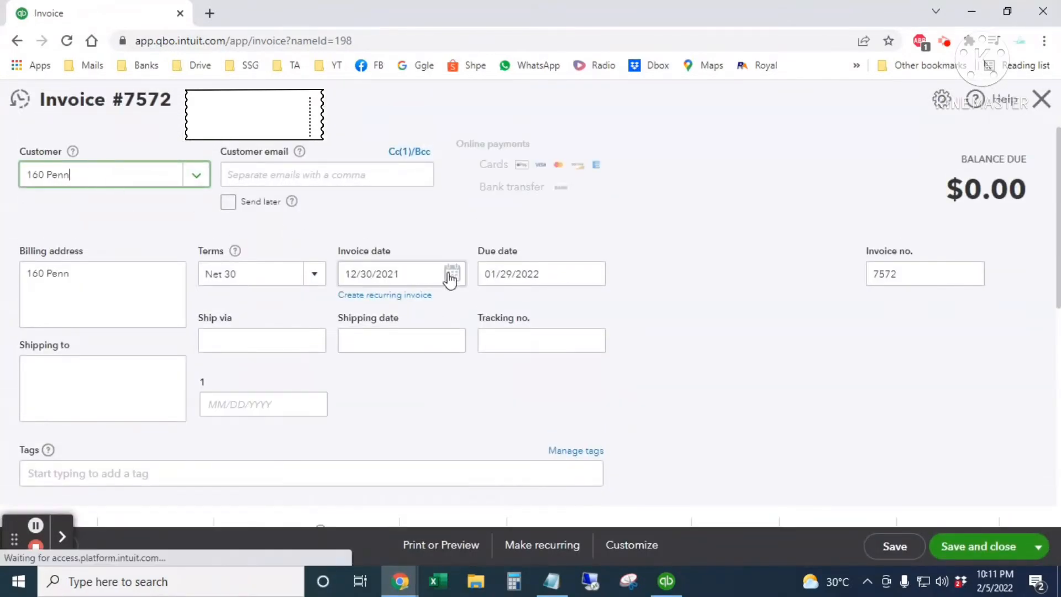
{"action": "left_click", "coordinate": [489, 273]}
{"action": "left_click", "coordinate": [483, 313]}
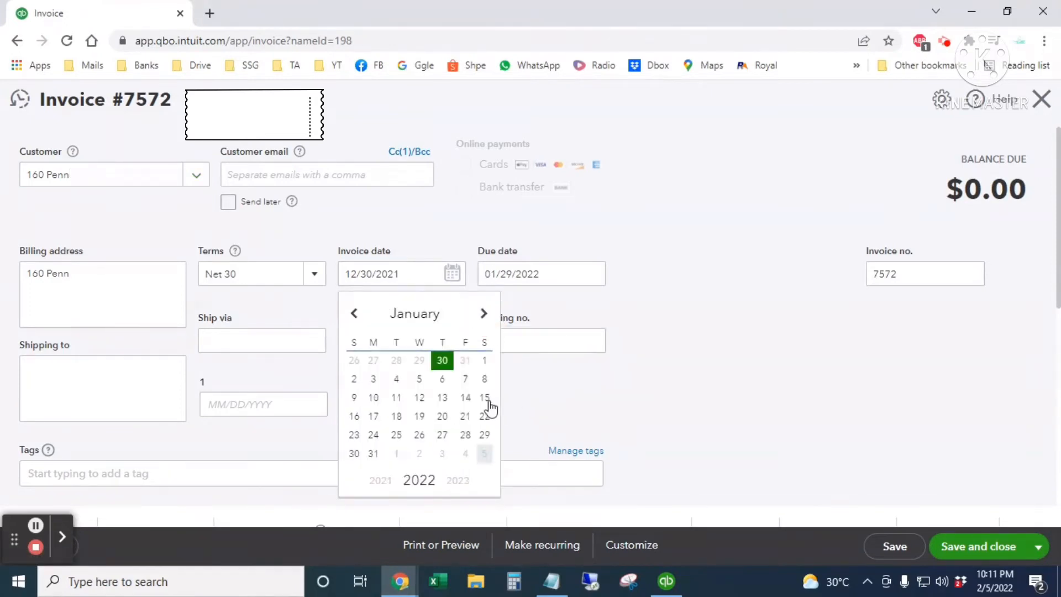
{"action": "left_click", "coordinate": [373, 378]}
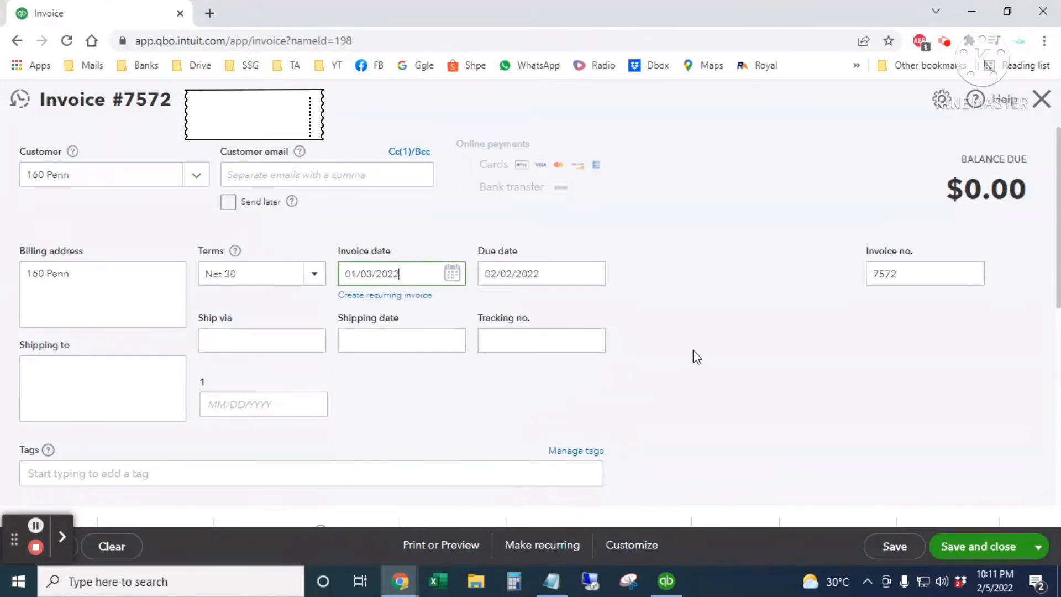
- Add Bounced Checks / Payments as the invoice's first line with an amount of 155.85
{"action": "scroll", "coordinate": [693, 349], "scroll_direction": "down", "scroll_amount": 3}
{"action": "left_click", "coordinate": [293, 415]}
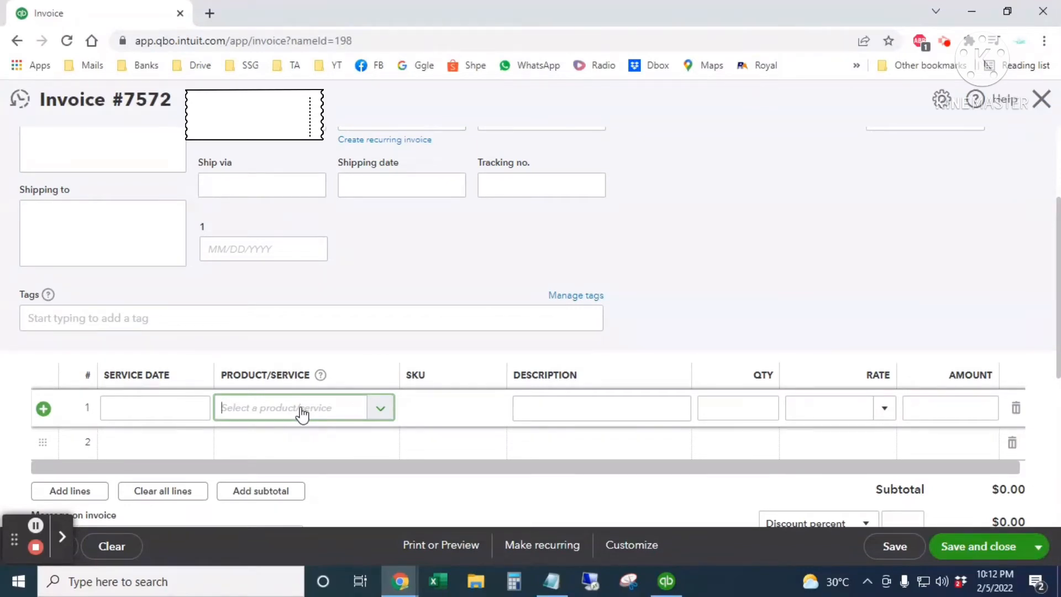
{"action": "type", "text": "boun"}
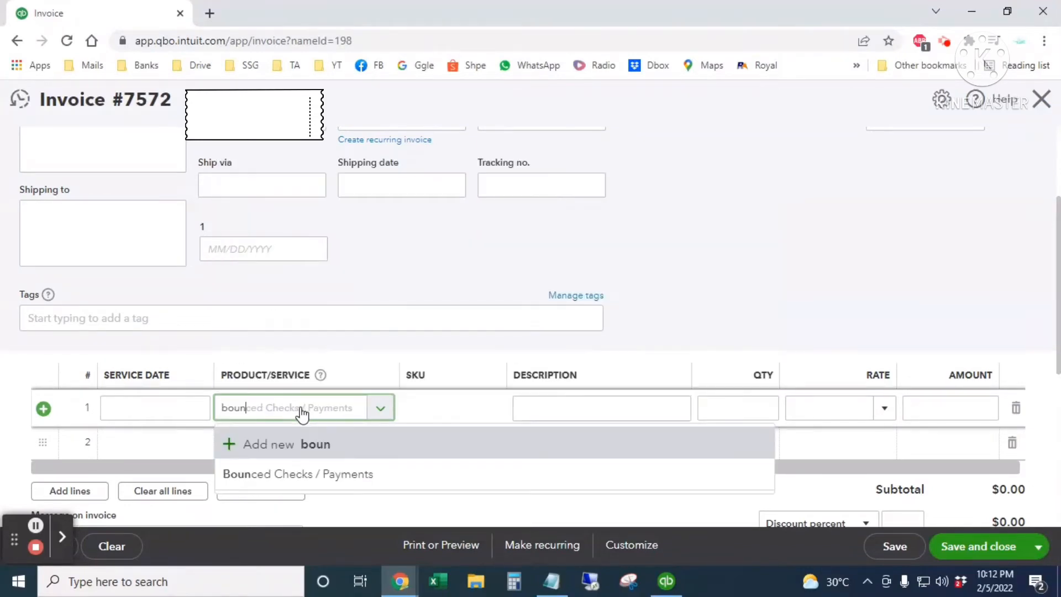
{"action": "left_click", "coordinate": [349, 475]}
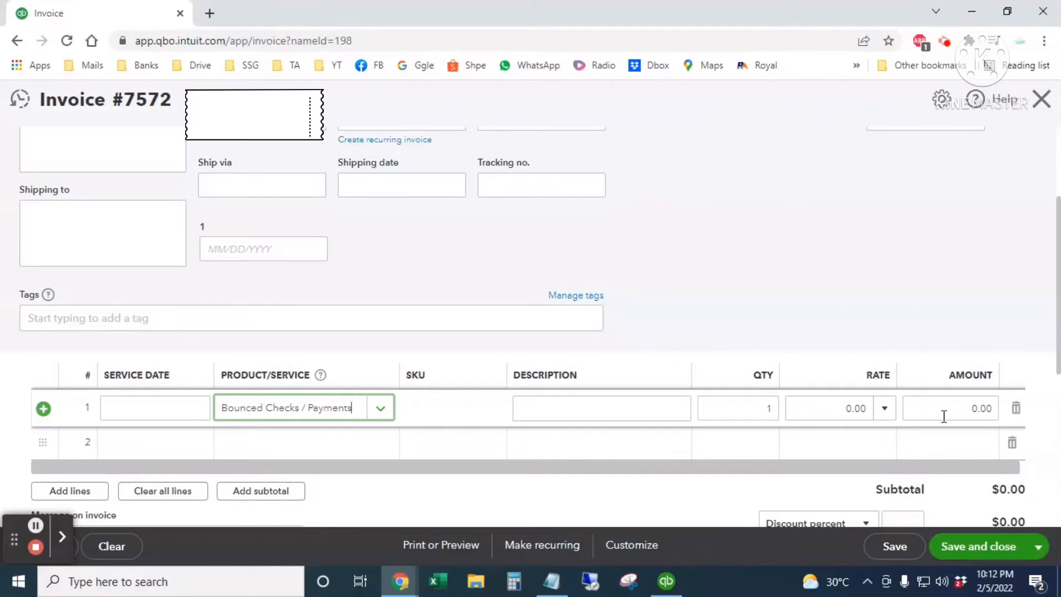
{"action": "left_click", "coordinate": [942, 411]}
{"action": "type", "text": "155.85"}
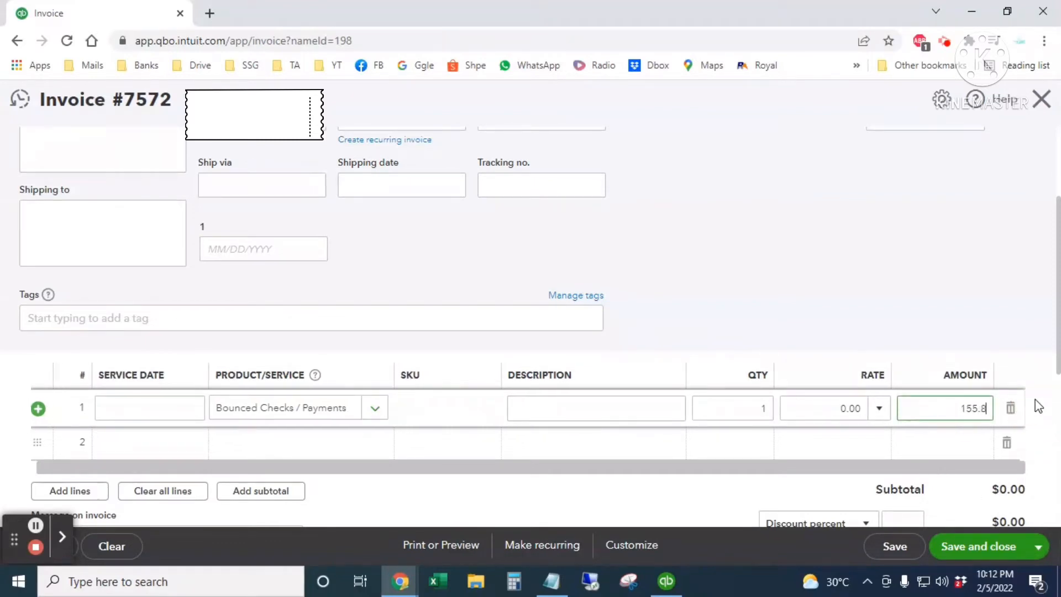
- Add Bank Service Charges as the invoice's second line with an amount of 25
{"action": "left_click", "coordinate": [273, 436]}
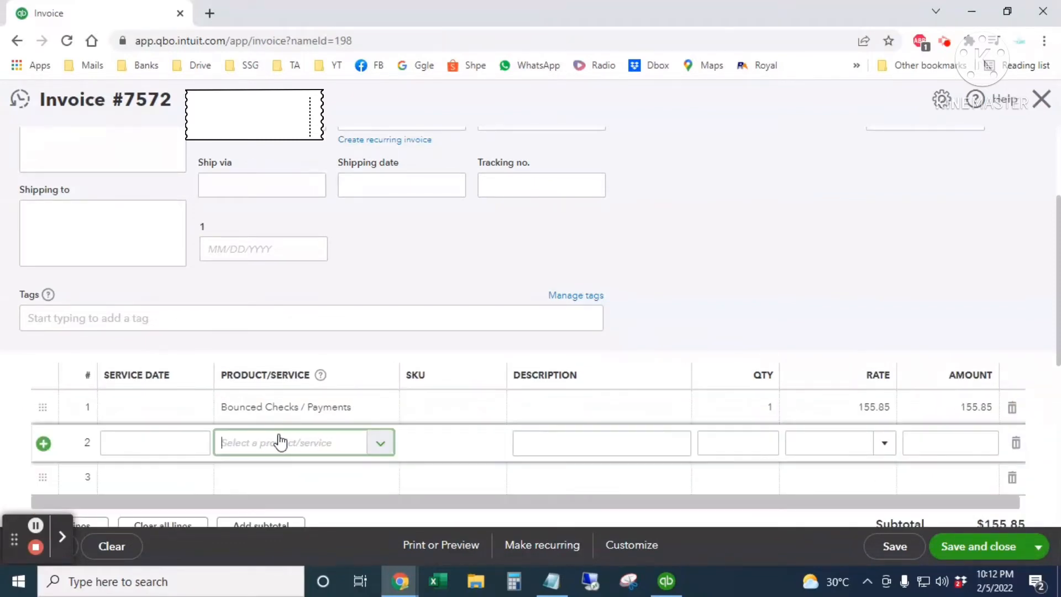
{"action": "type", "text": "bank"}
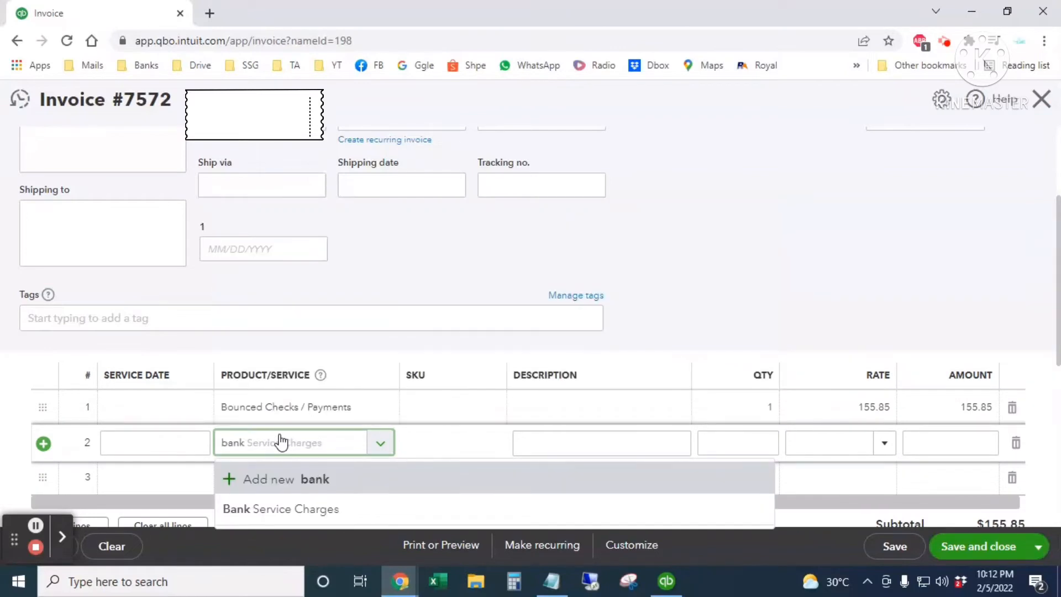
{"action": "left_click", "coordinate": [336, 509]}
{"action": "left_click", "coordinate": [948, 444]}
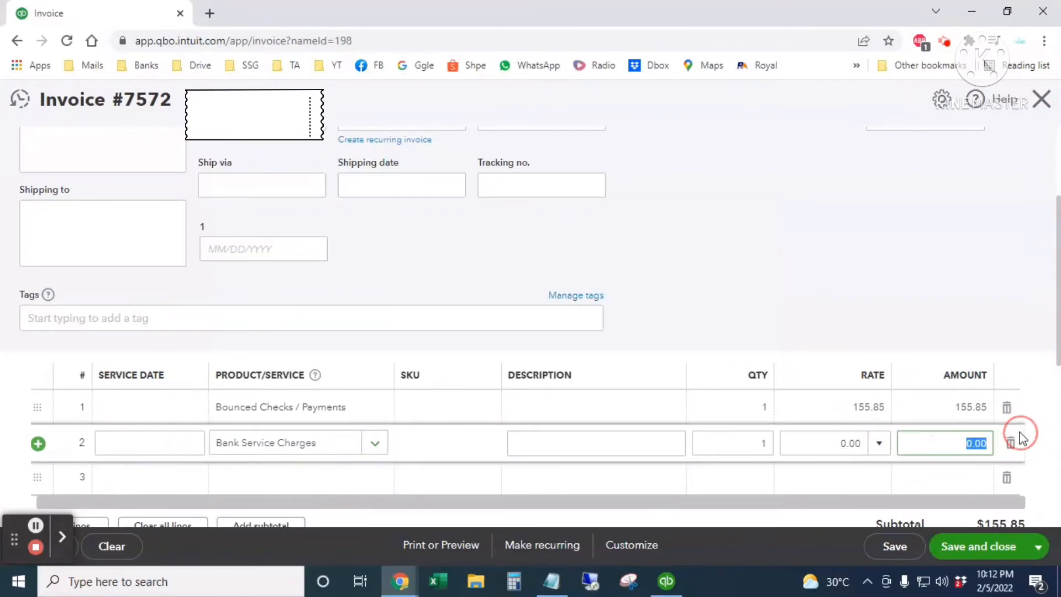
{"action": "type", "text": "25"}
{"action": "key", "text": "Tab"}
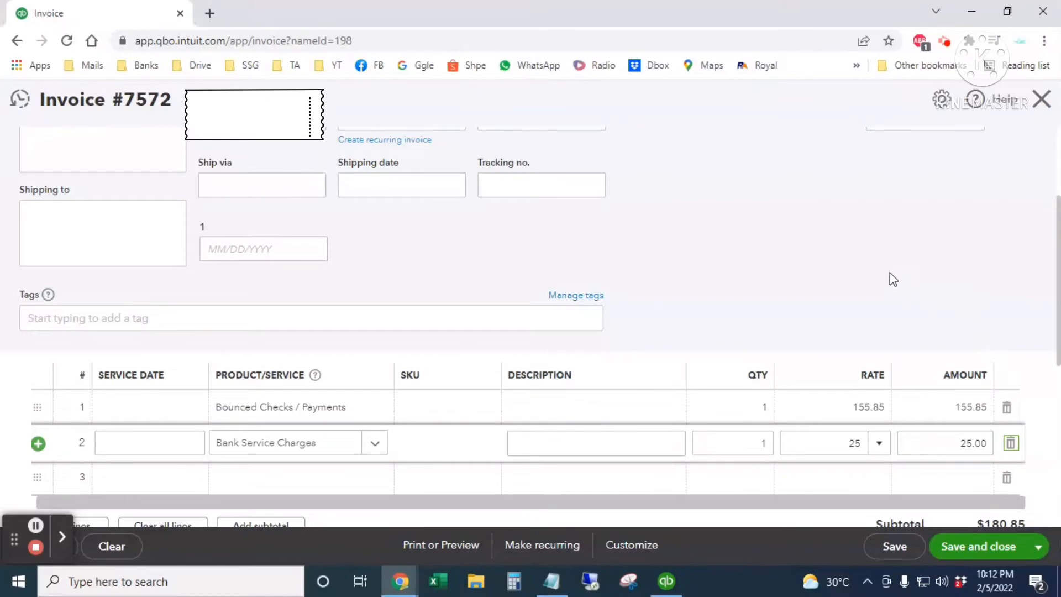
- Review the two invoice lines and the total, and save and close the invoice
{"action": "scroll", "coordinate": [1025, 424], "scroll_direction": "down", "scroll_amount": 1}
{"action": "scroll", "coordinate": [1025, 424], "scroll_direction": "down", "scroll_amount": 2}
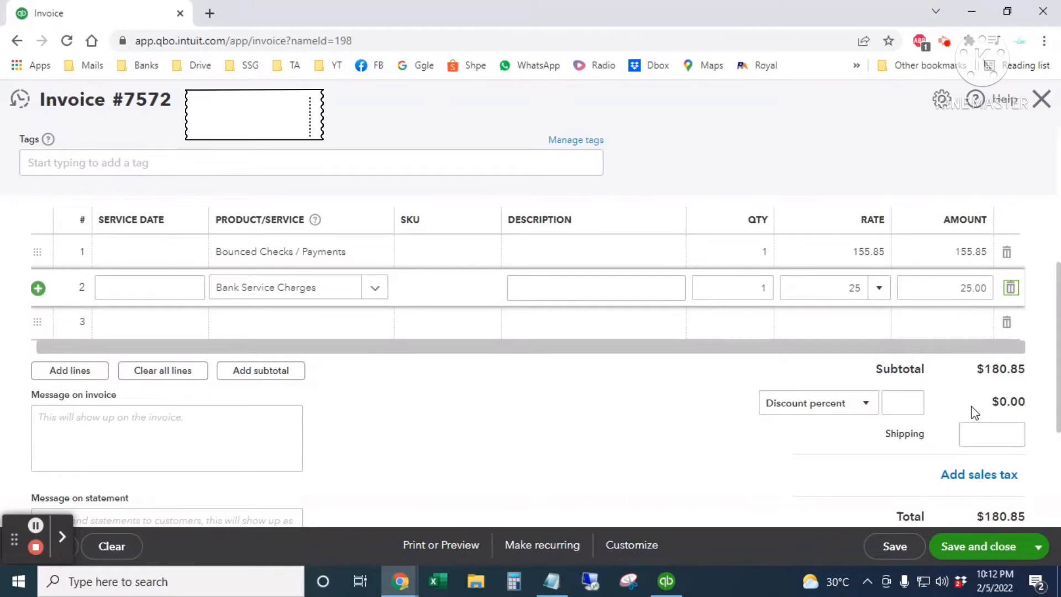
{"action": "left_click", "coordinate": [959, 287]}
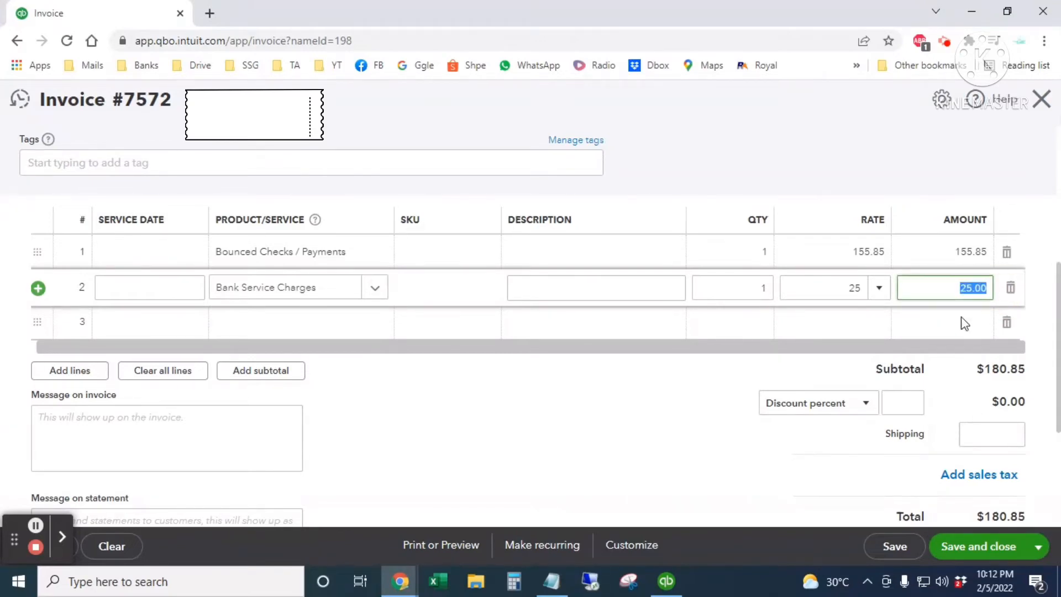
{"action": "scroll", "coordinate": [712, 350], "scroll_direction": "up", "scroll_amount": 3}
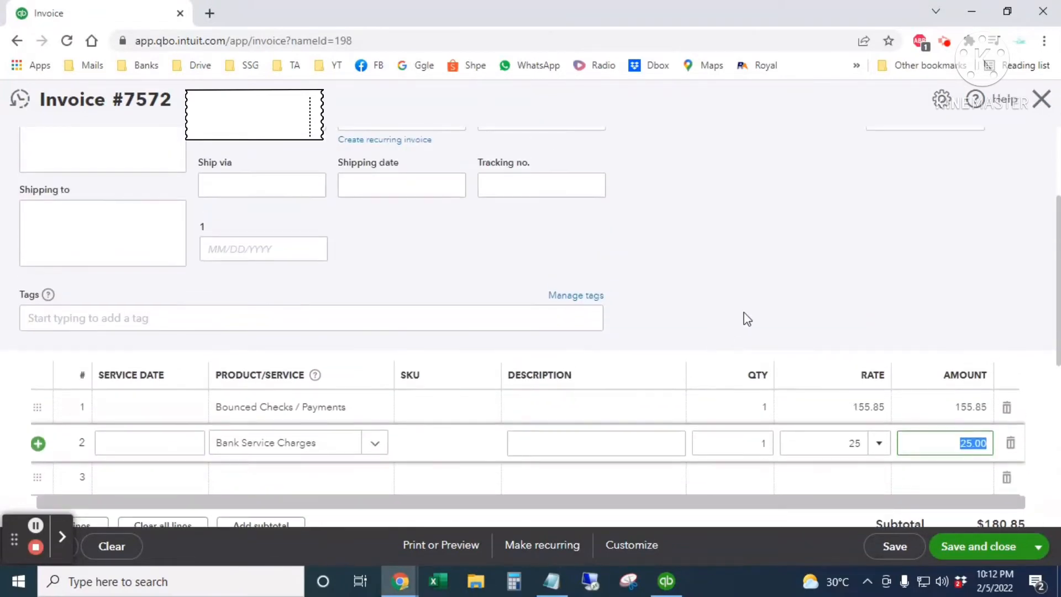
{"action": "left_click", "coordinate": [974, 547]}
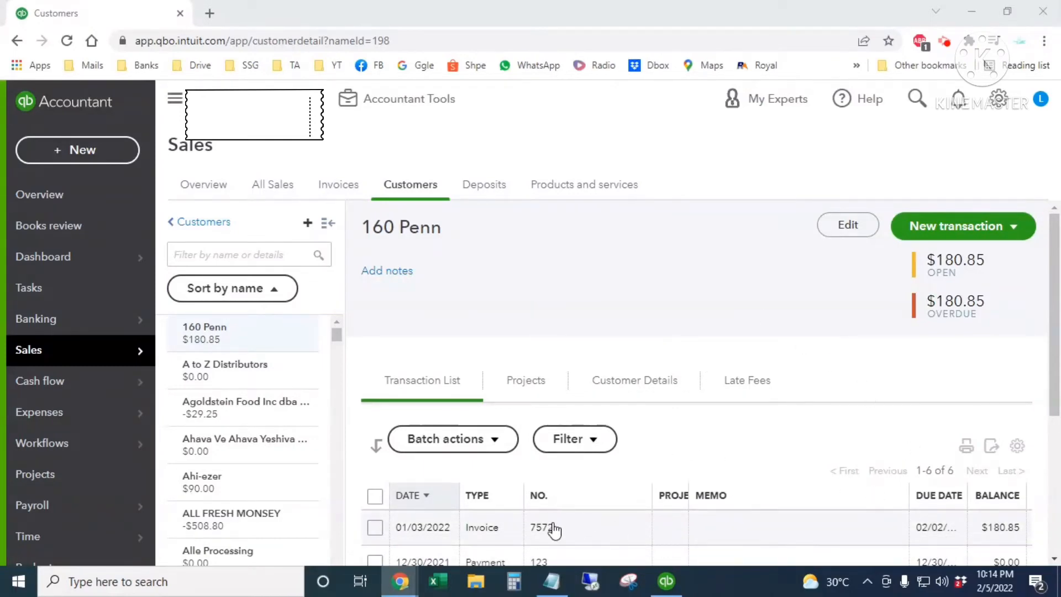
- Open the 01/03/2022 invoice from the transaction list and examine the accounts, debits and credits in its transaction journal
{"action": "scroll", "coordinate": [608, 514], "scroll_direction": "down", "scroll_amount": 1}
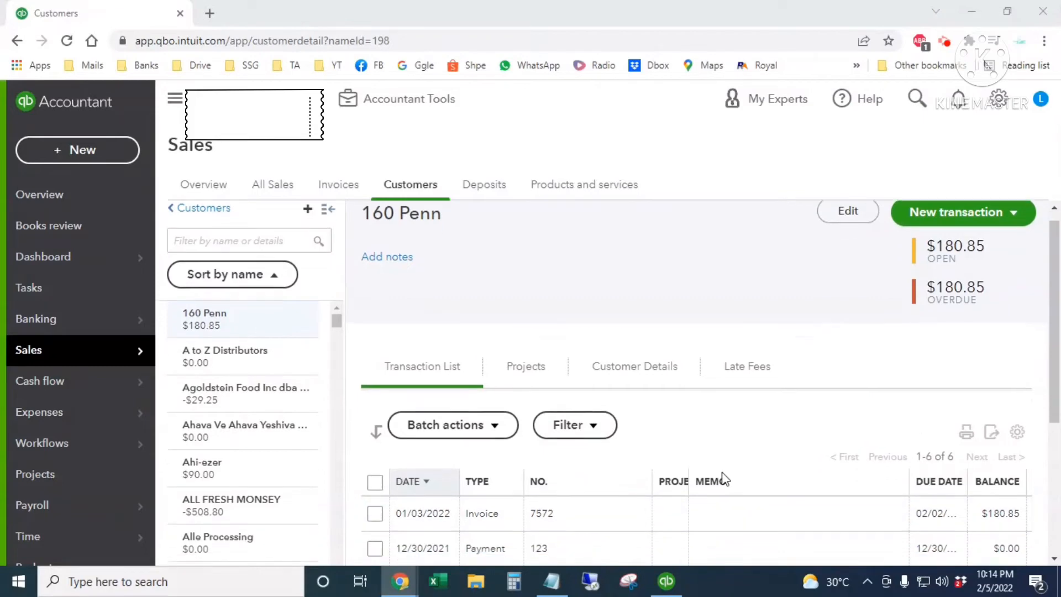
{"action": "left_click", "coordinate": [475, 453]}
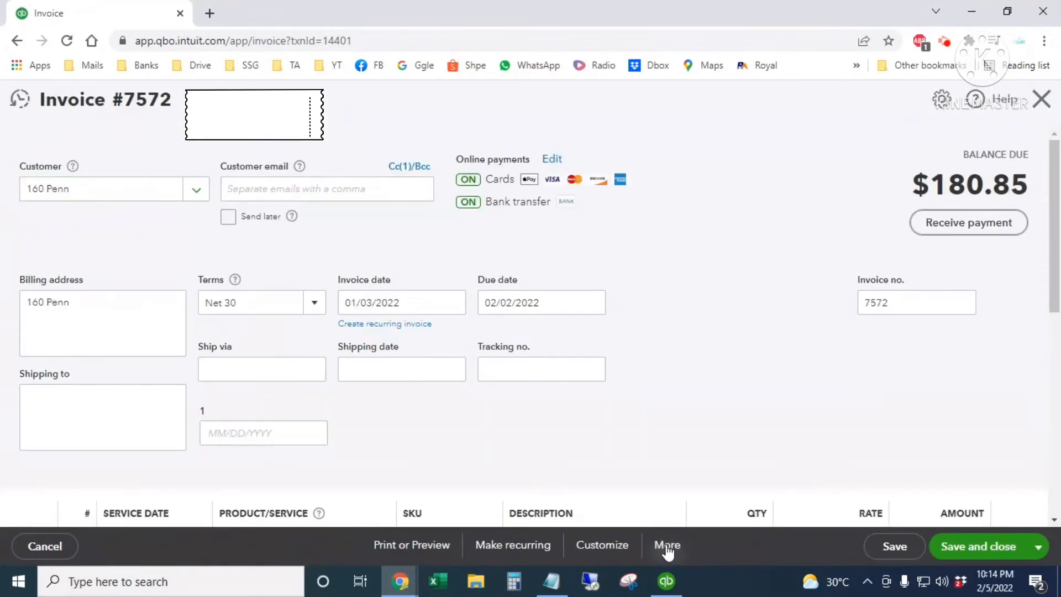
{"action": "left_click", "coordinate": [667, 547]}
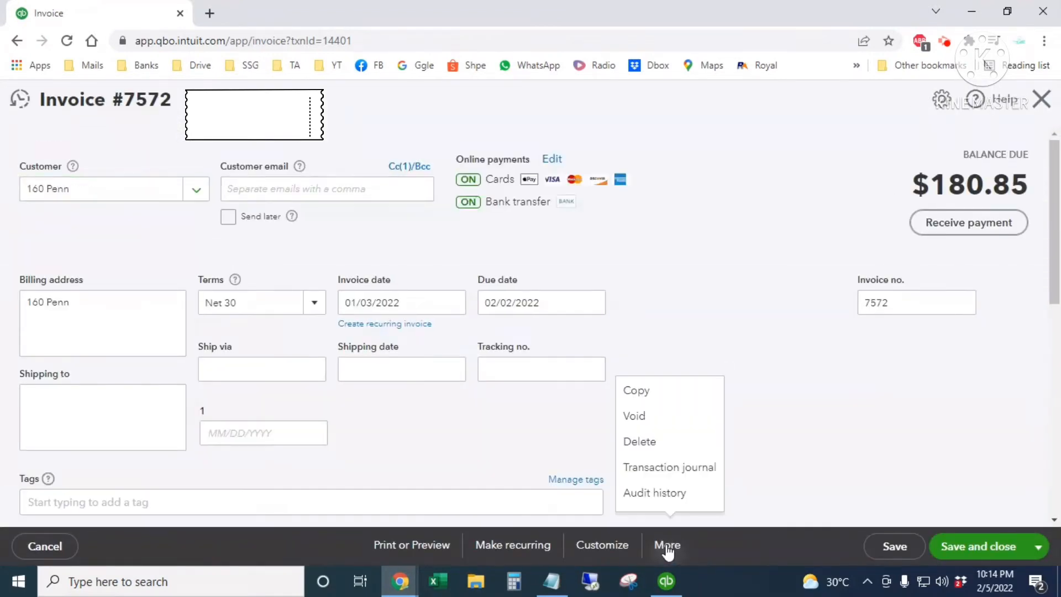
{"action": "left_click", "coordinate": [686, 471]}
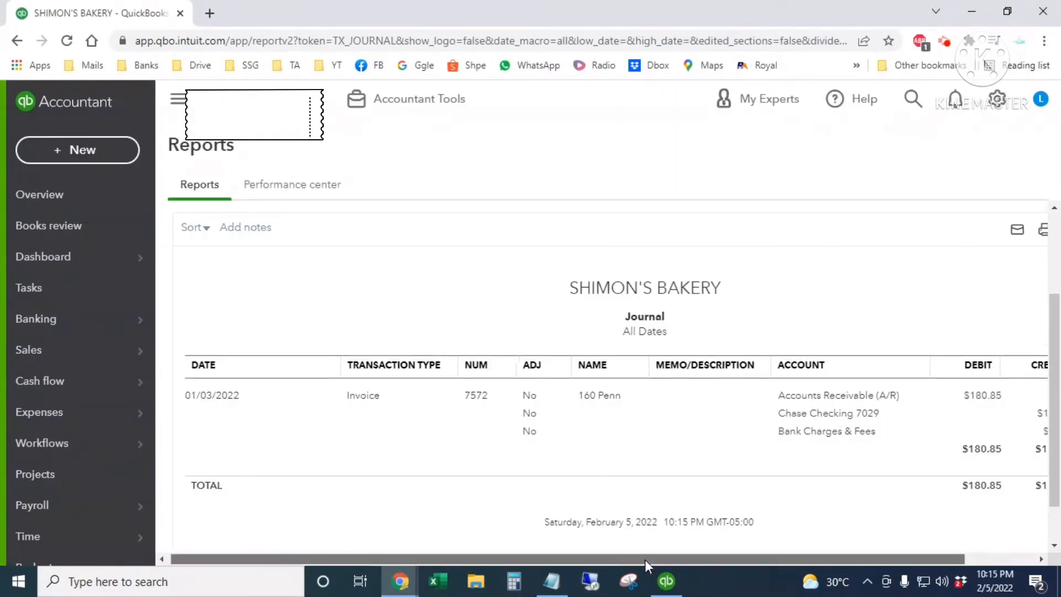
{"action": "left_click_drag", "start_coordinate": [645, 559], "coordinate": [765, 564]}
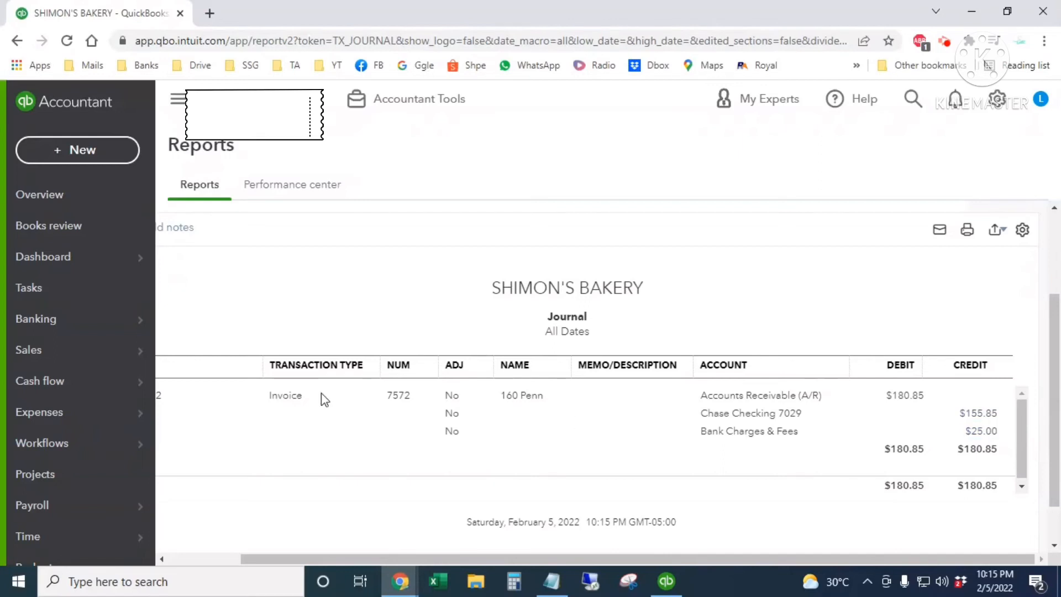
{"action": "mouse_move", "coordinate": [147, 362]}
{"action": "left_click", "coordinate": [227, 443]}
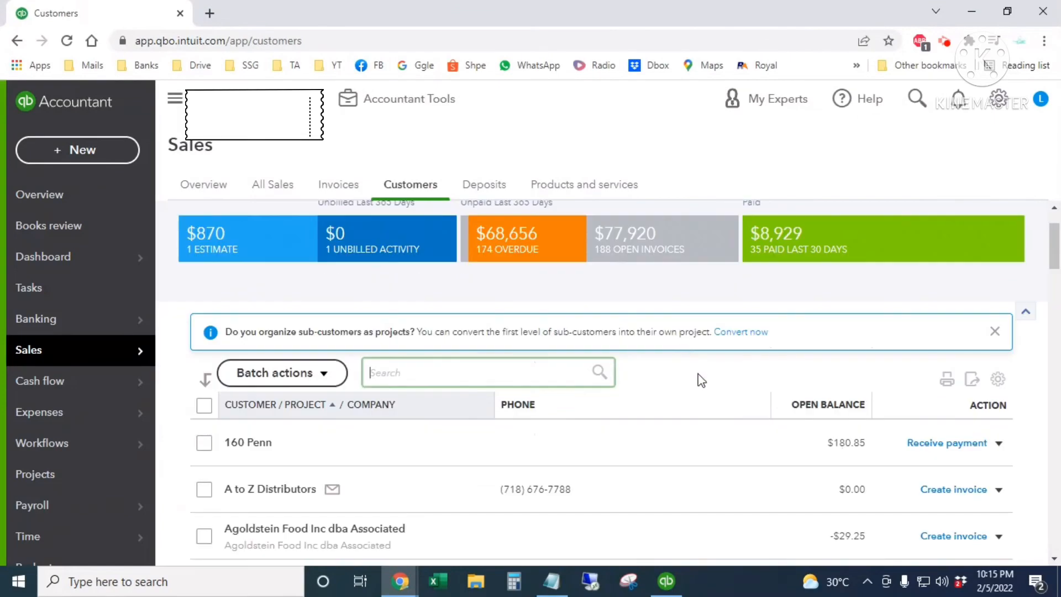
{"action": "left_click", "coordinate": [242, 443]}
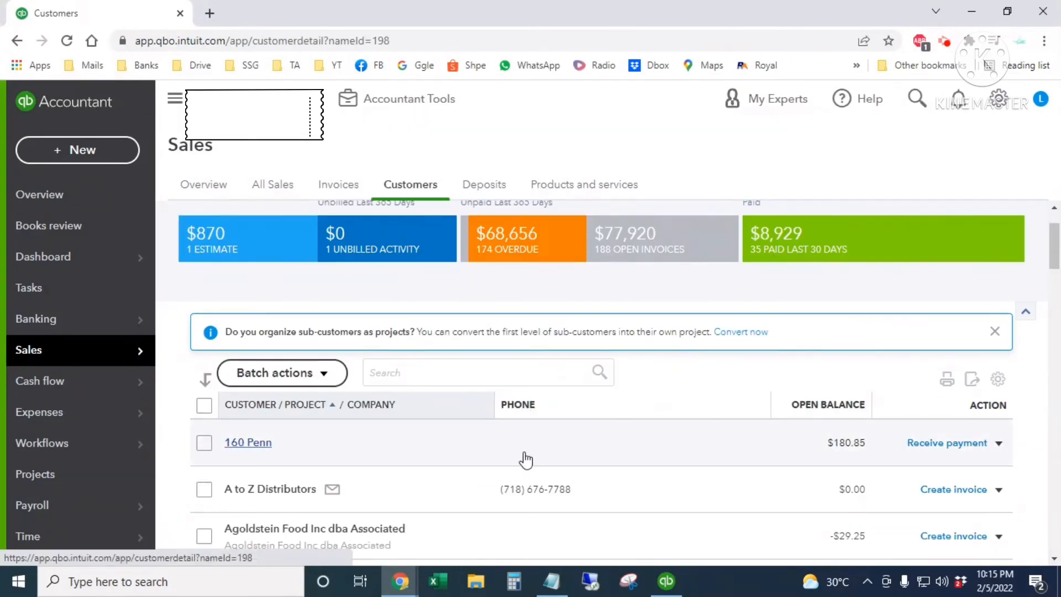
{"action": "scroll", "coordinate": [815, 412], "scroll_direction": "down", "scroll_amount": 2}
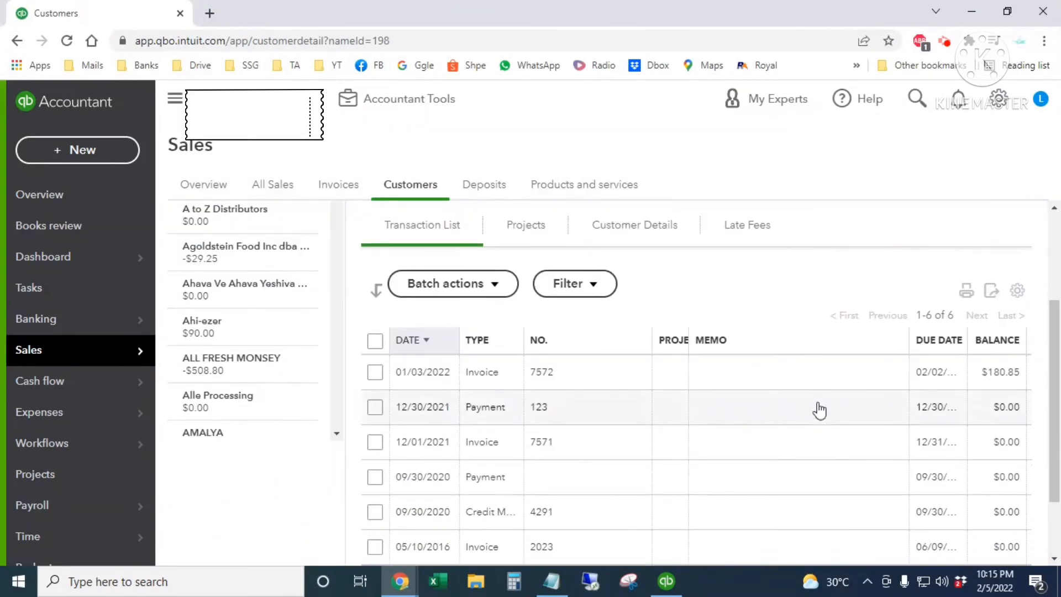
{"action": "left_click", "coordinate": [429, 415]}
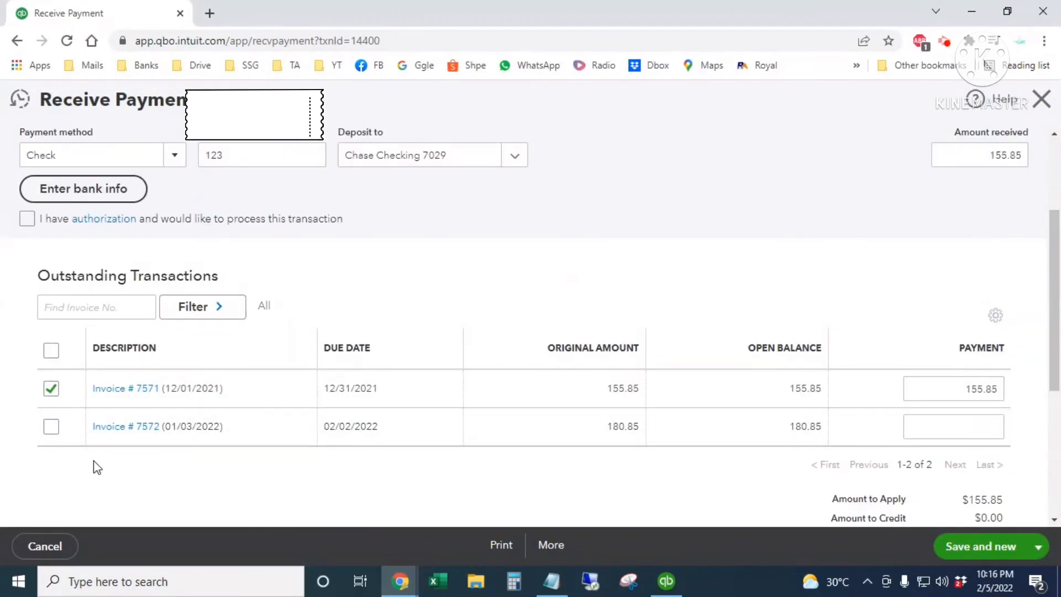
- Unlink the payment from the 12/01/2021 invoice and apply 155.85 to the 01/03/2022 invoice instead
{"action": "left_click", "coordinate": [52, 389]}
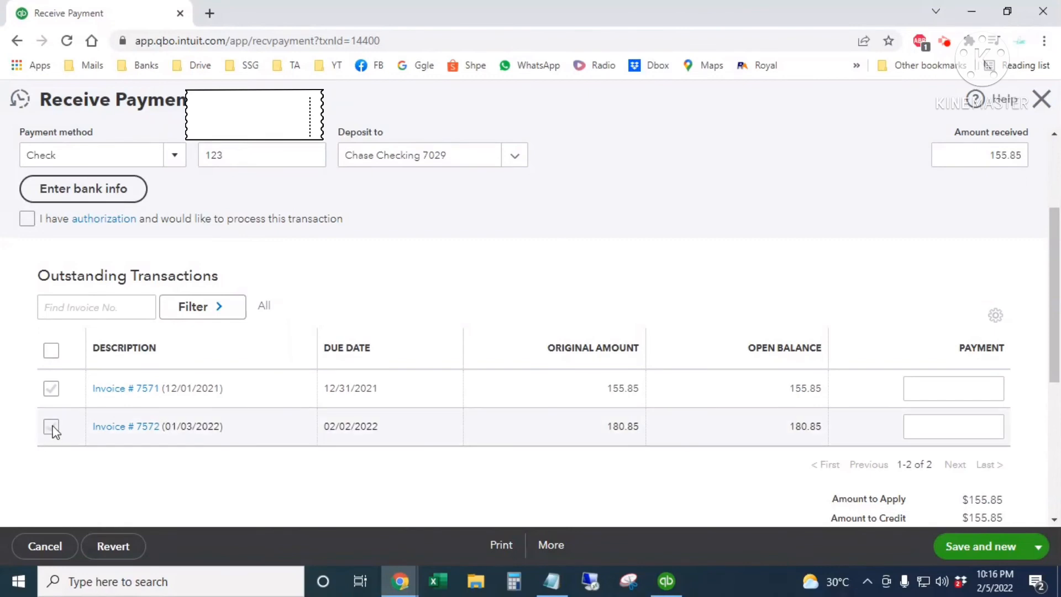
{"action": "left_click", "coordinate": [52, 427]}
{"action": "left_click_drag", "start_coordinate": [947, 430], "coordinate": [1000, 427]}
{"action": "left_click", "coordinate": [944, 429]}
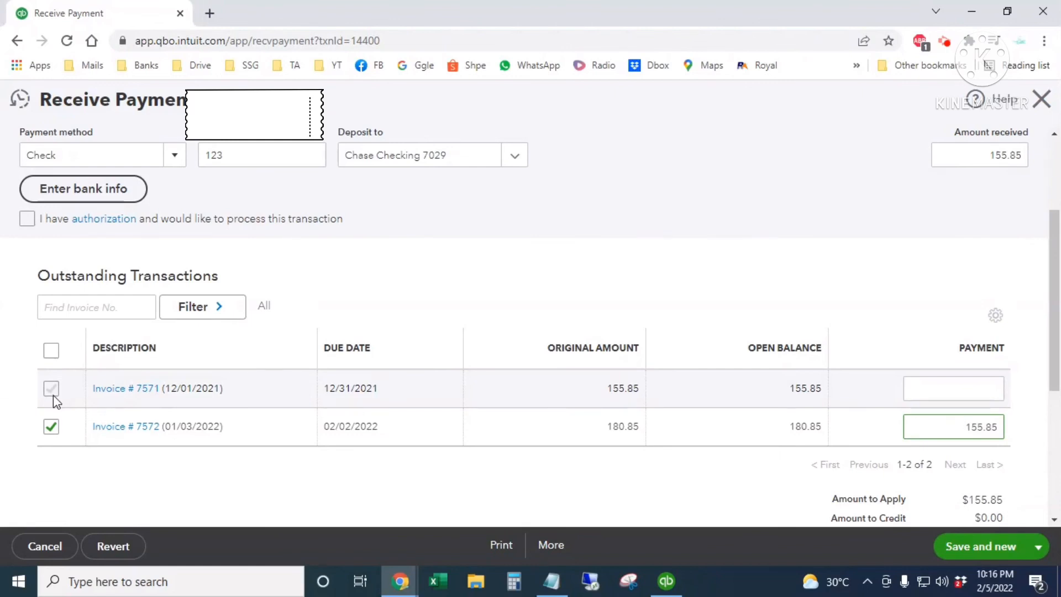
- Save and close the modified payment, accepting the change to linked transactions, and check the customer's transaction list
{"action": "left_click", "coordinate": [1037, 548]}
{"action": "left_click", "coordinate": [955, 496]}
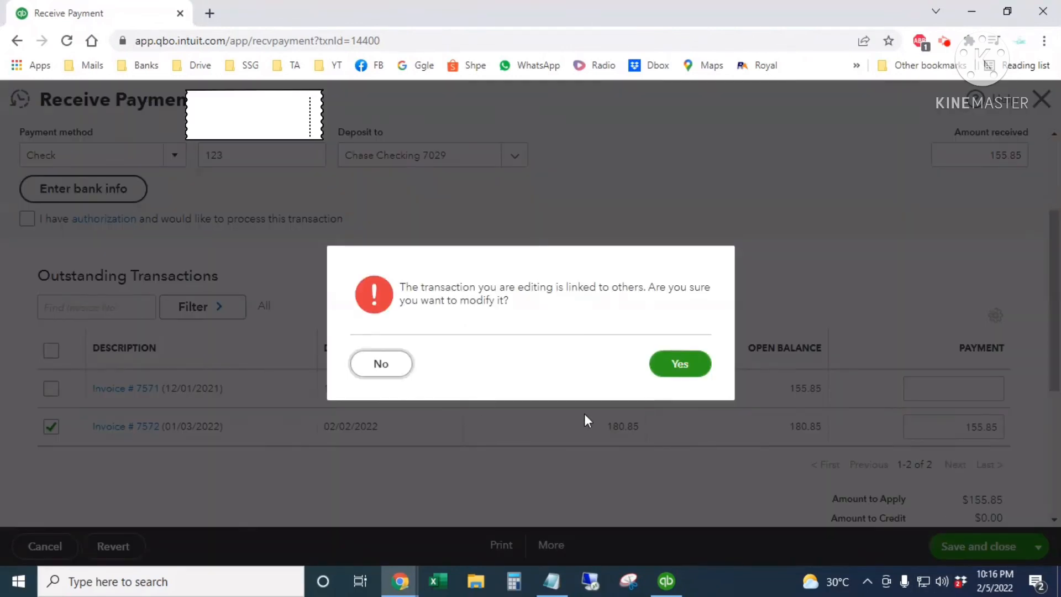
{"action": "left_click", "coordinate": [680, 371]}
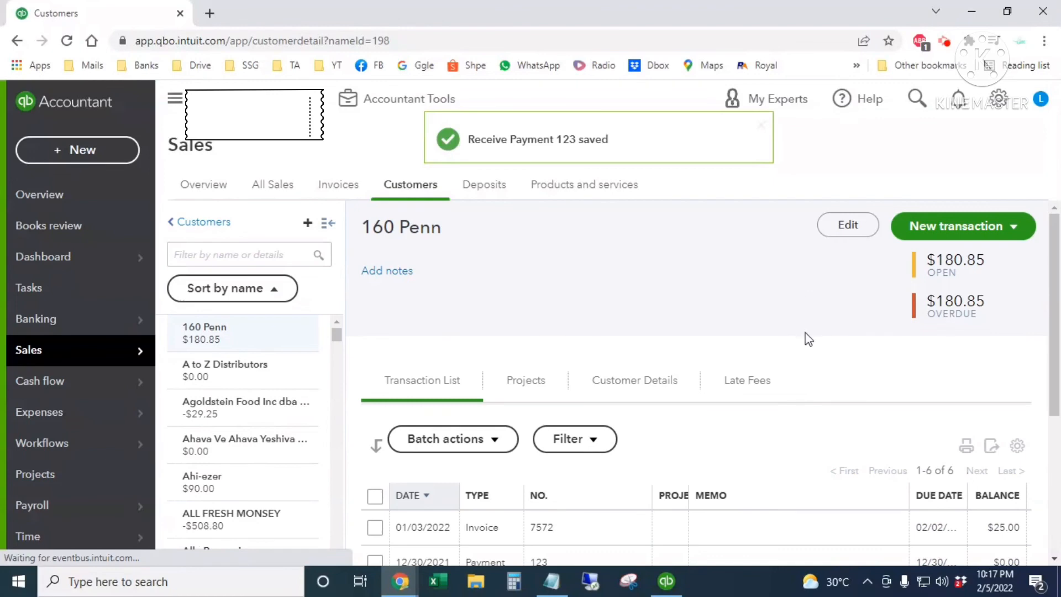
{"action": "scroll", "coordinate": [812, 348], "scroll_direction": "down", "scroll_amount": 2}
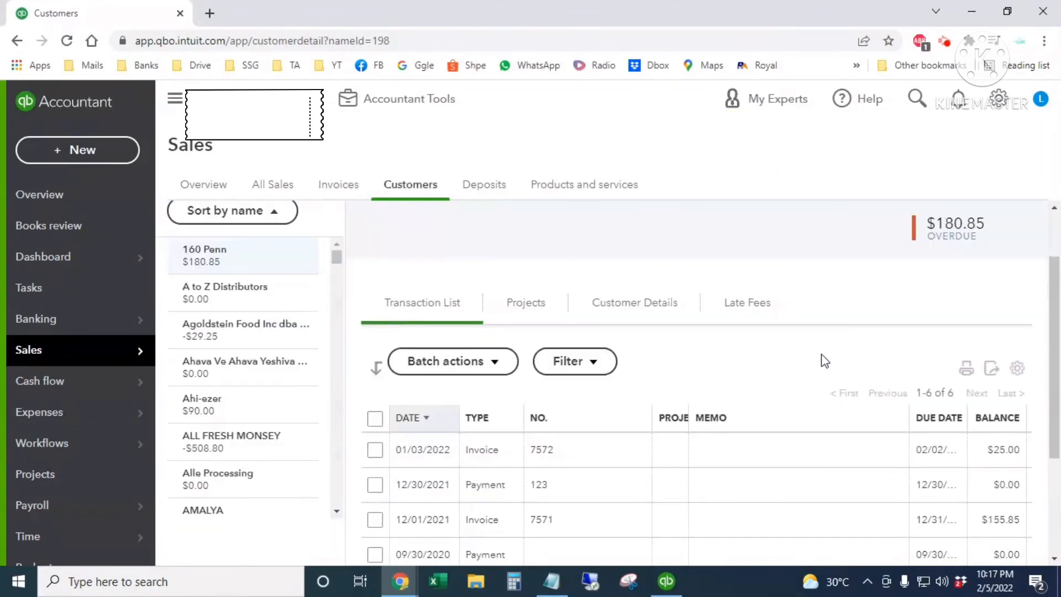